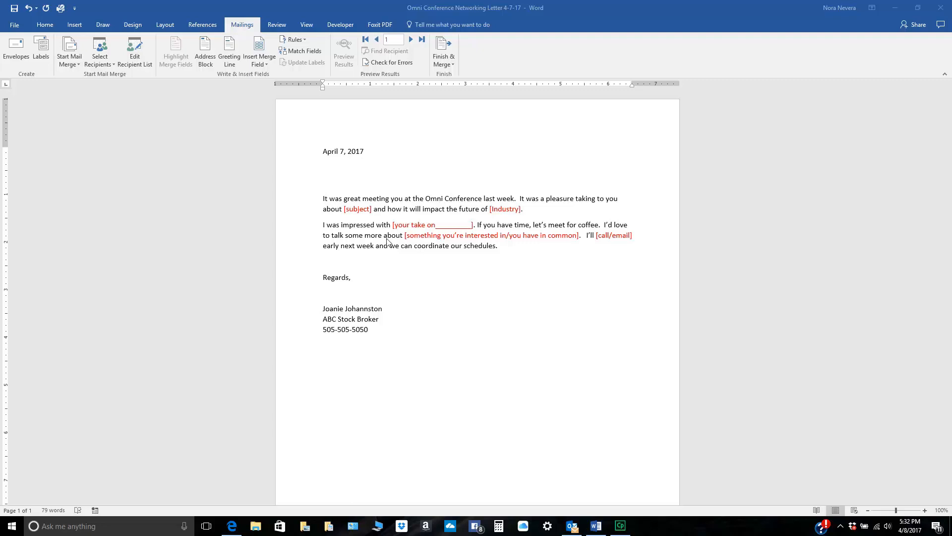
Step: Set the document up as a Letters mail merge, with the insertion point on the blank line below the date
click(328, 172)
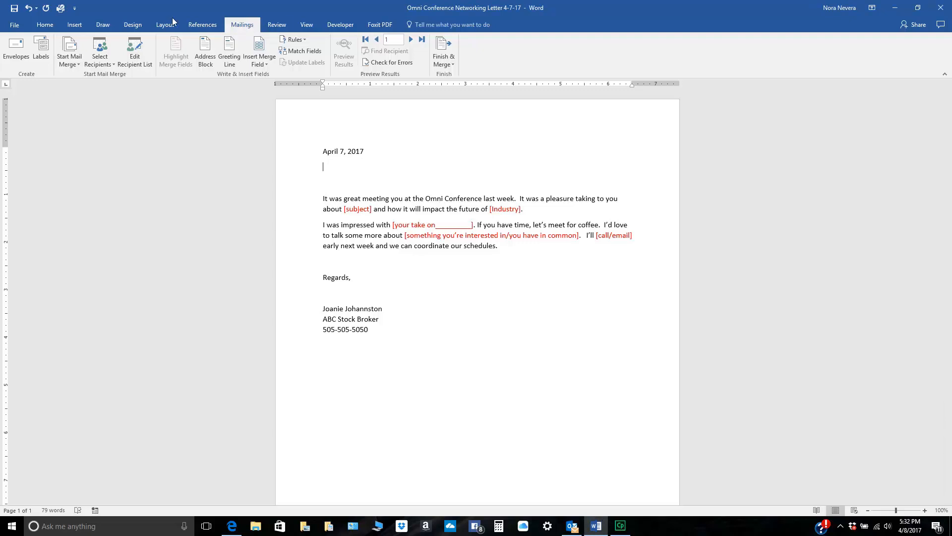
click(64, 49)
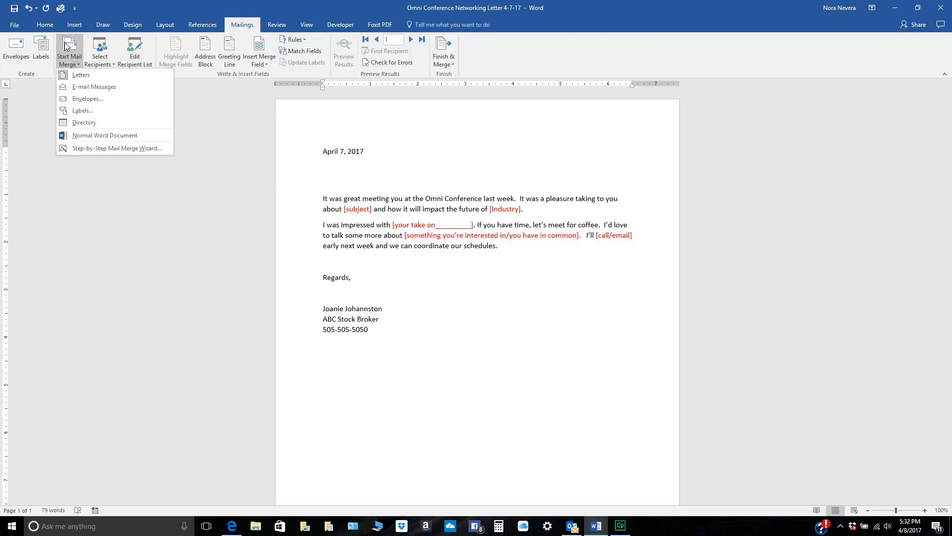
click(79, 75)
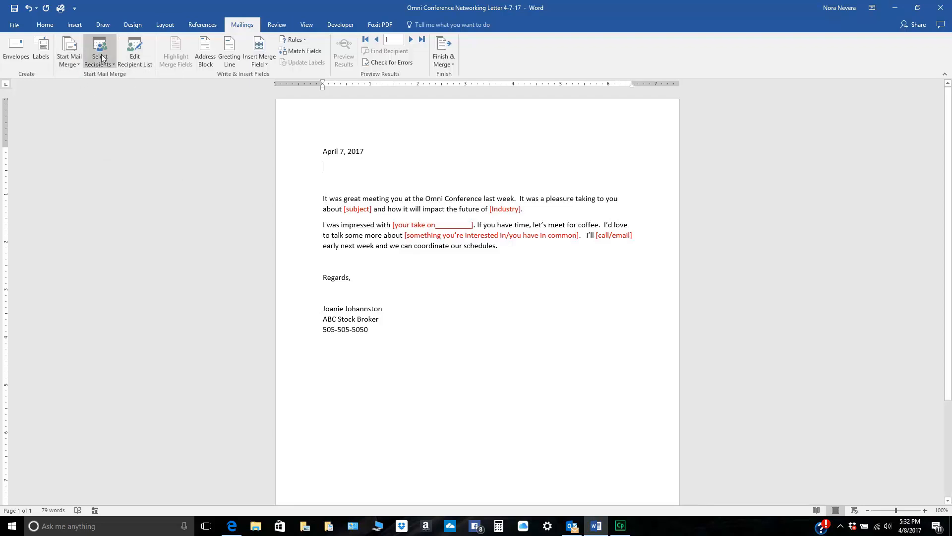
Step: Choose the existing Network Excel workbook in My Data Sources as the recipient list
click(102, 58)
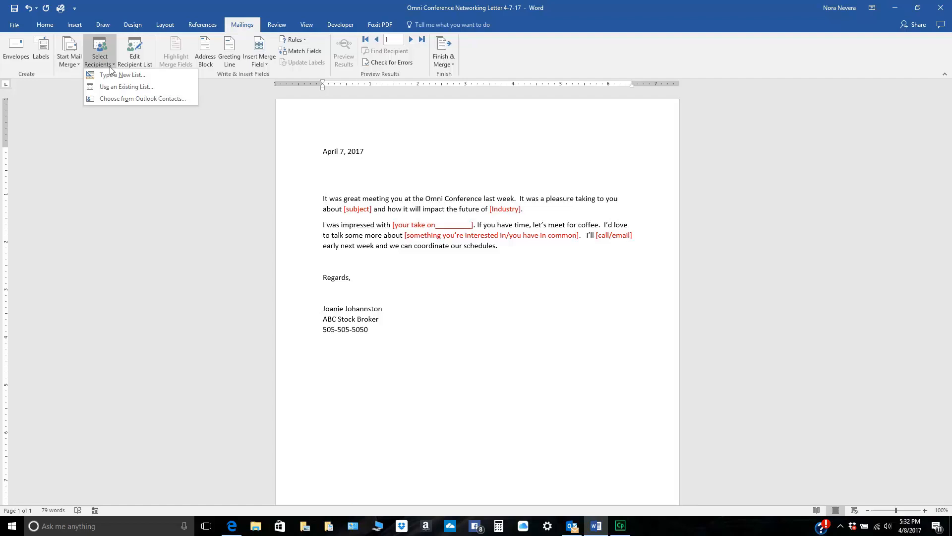
click(127, 89)
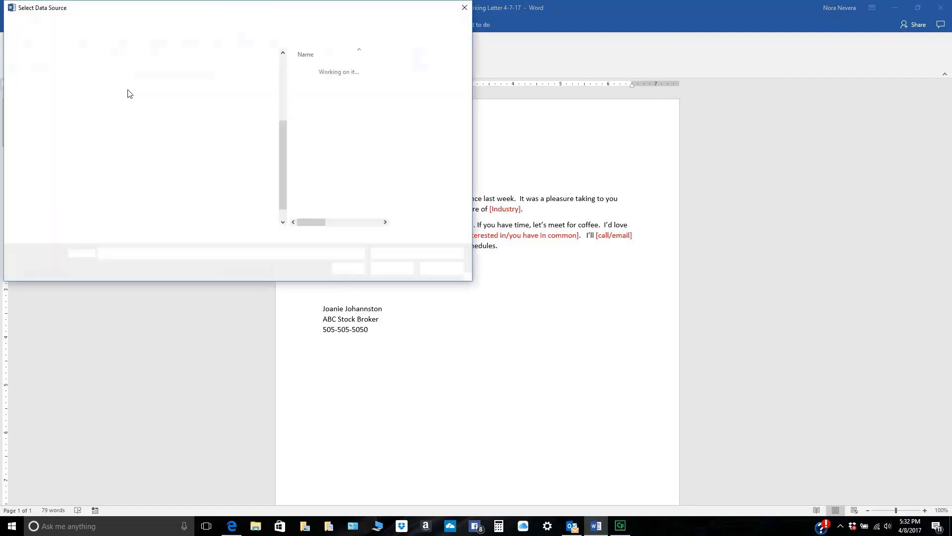
drag(219, 13, 408, 58)
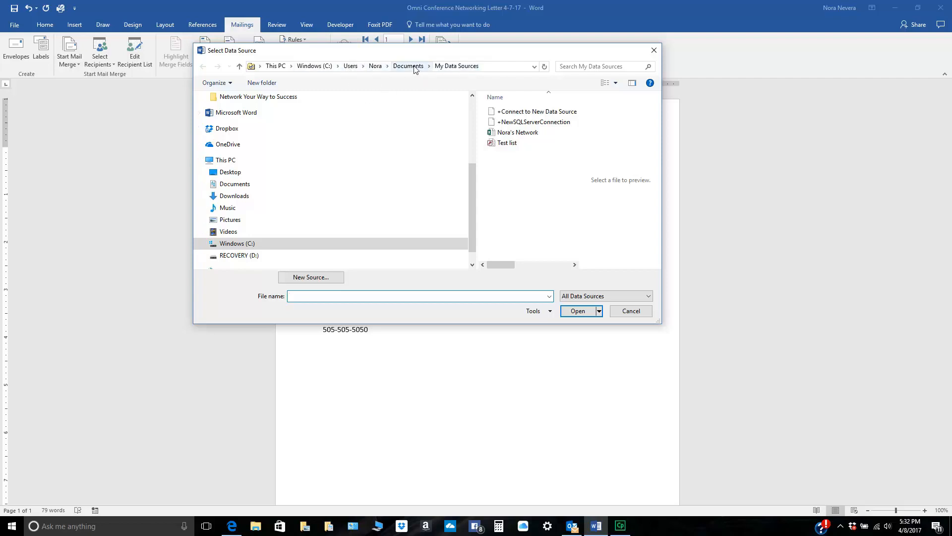
click(528, 134)
click(576, 312)
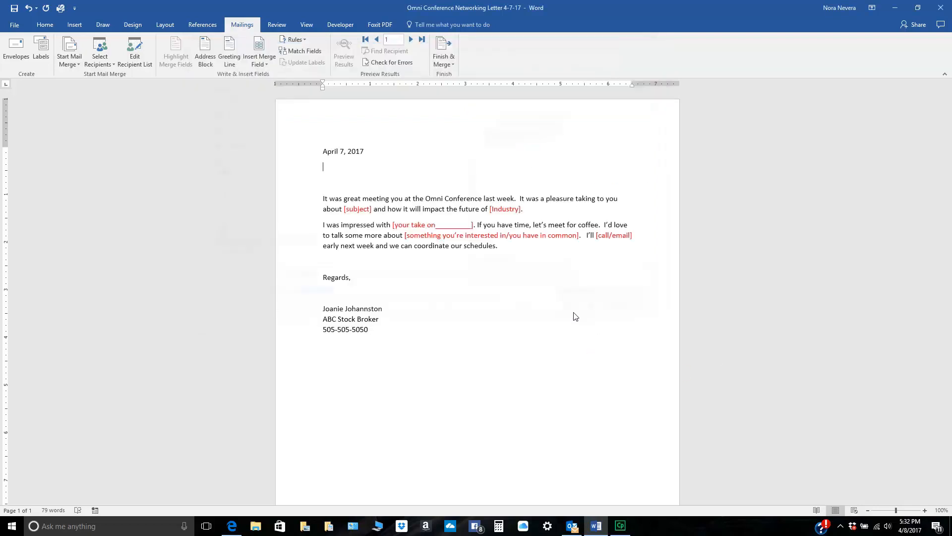
Step: Confirm OLE DB Database Files as the data source type and use the 'Referral Club$' table for the recipients
click(405, 291)
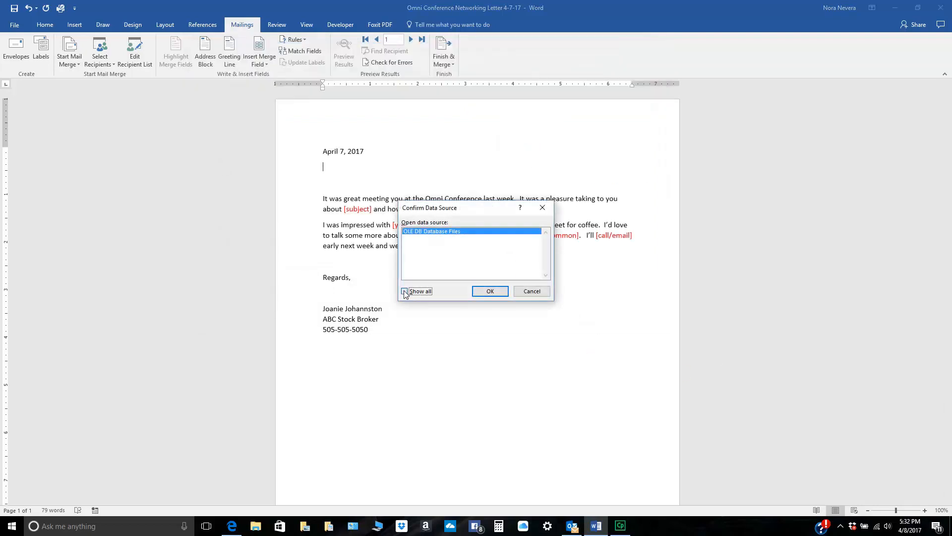
click(490, 291)
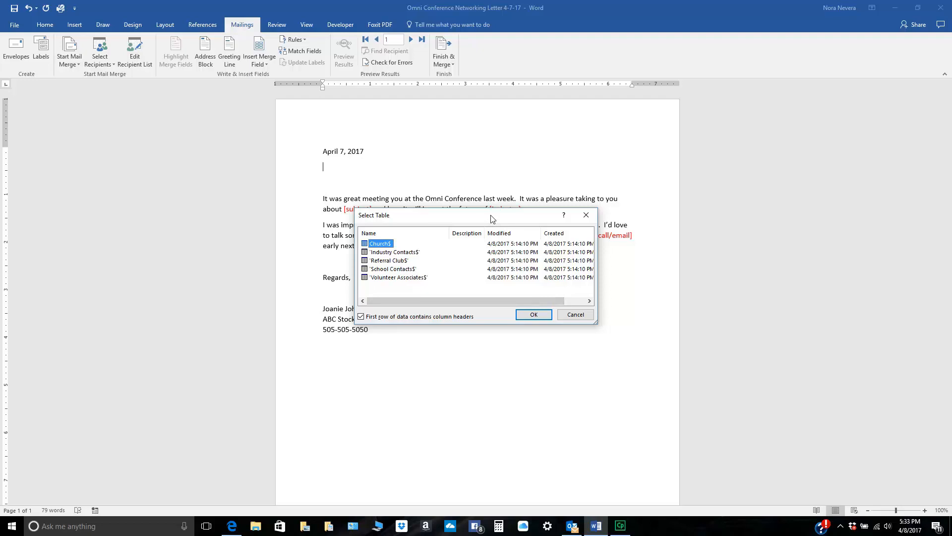
click(397, 261)
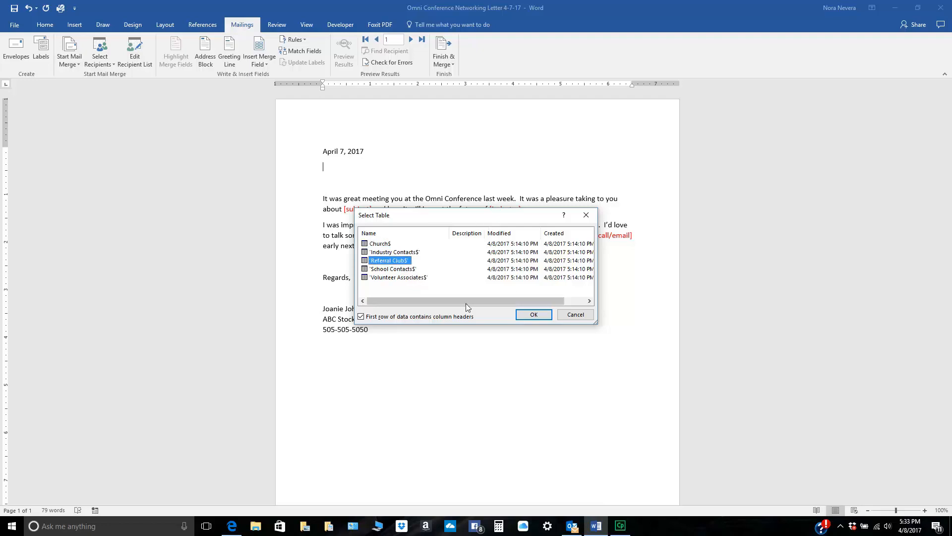
click(534, 315)
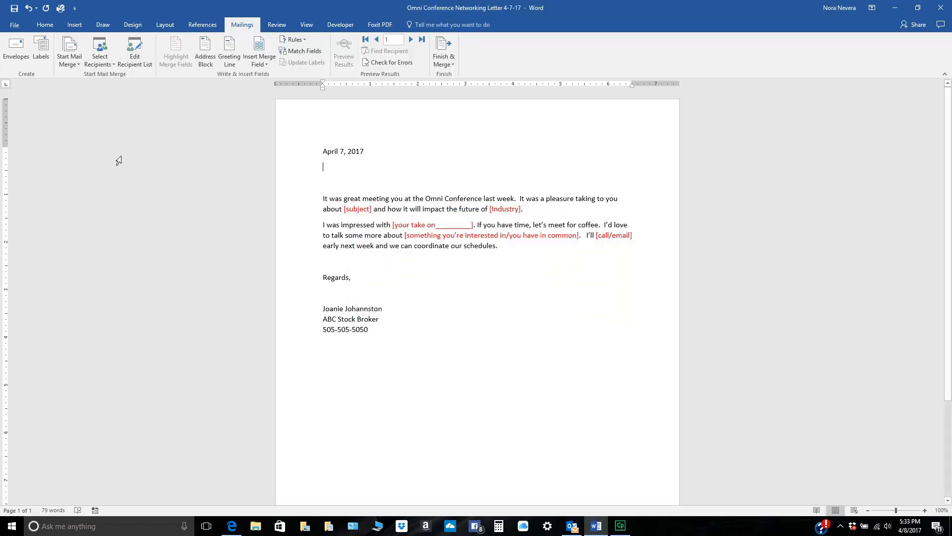
Step: Edit the recipient list so only the three filled-in contacts are included, excluding the two blank records
click(135, 49)
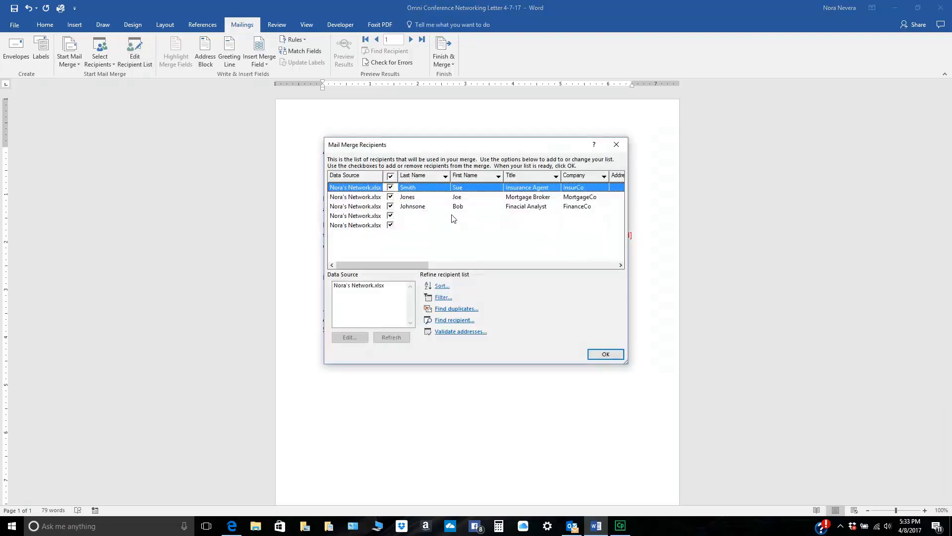
drag(628, 226, 798, 243)
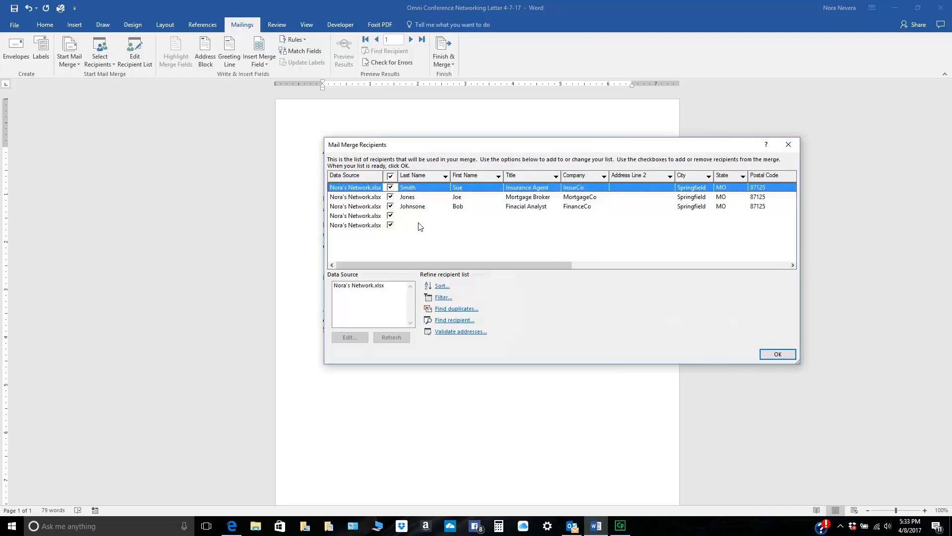
click(390, 187)
click(390, 196)
click(390, 206)
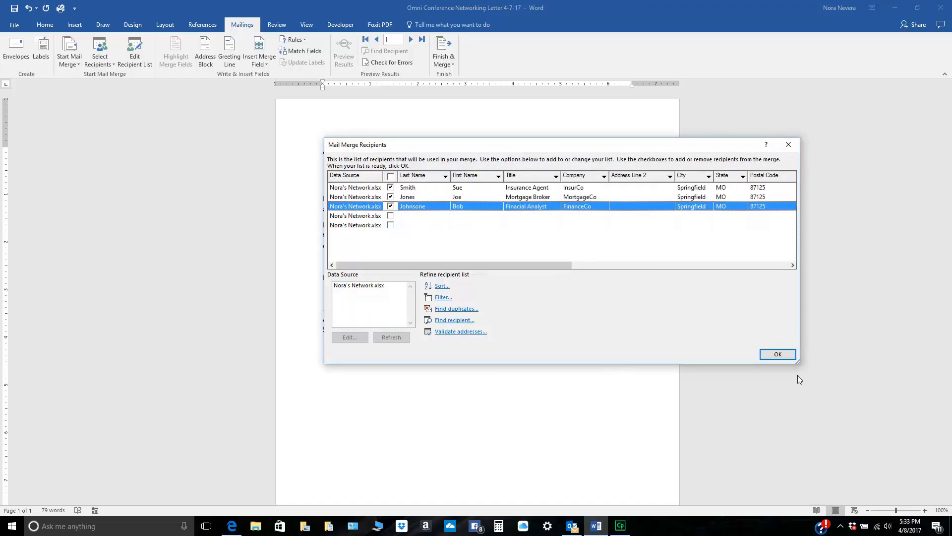
click(782, 355)
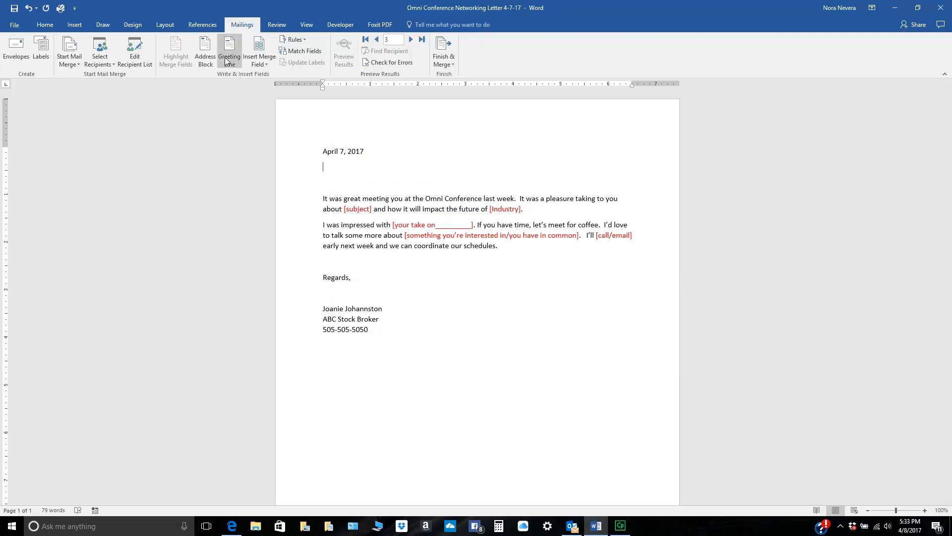
Step: Start an address block with the title, nickname, last name and suffix format, and match Courtesy Title to the Courtesy field
click(205, 51)
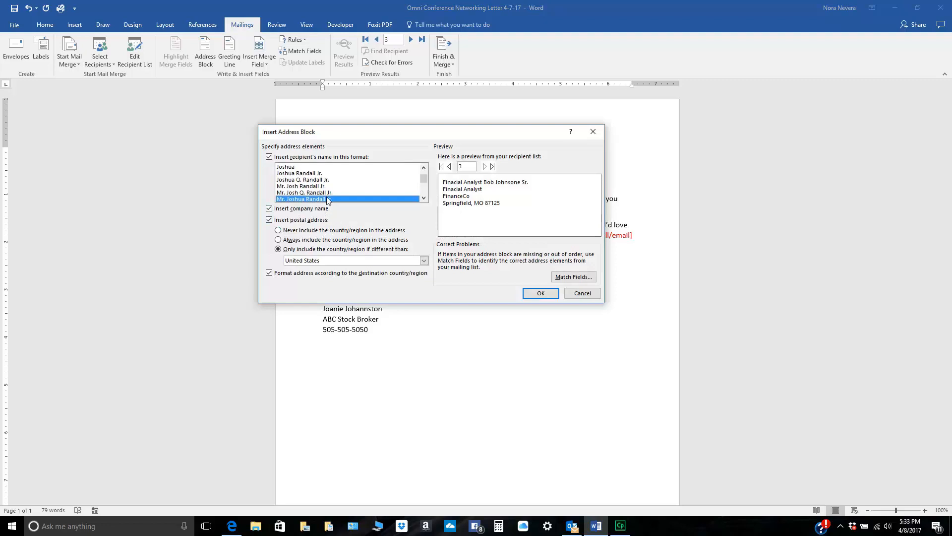
click(316, 187)
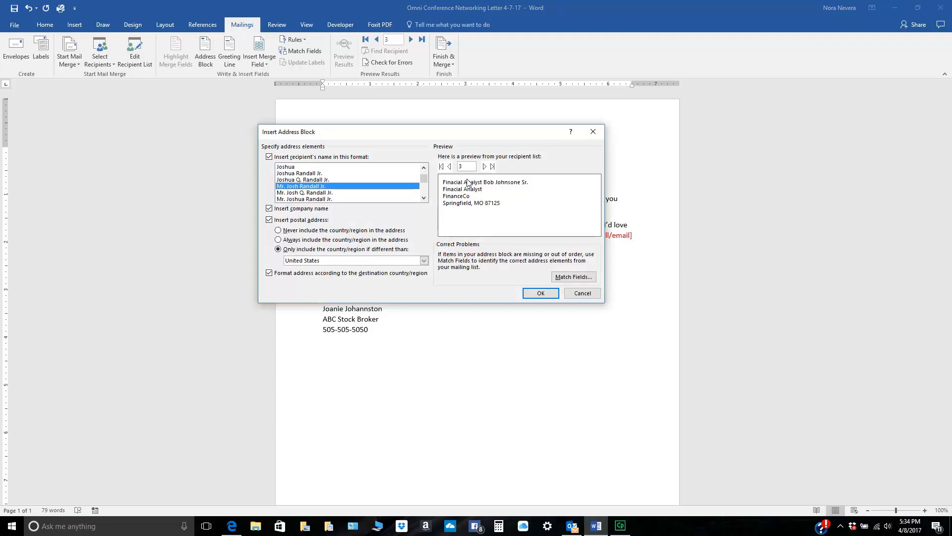
click(578, 277)
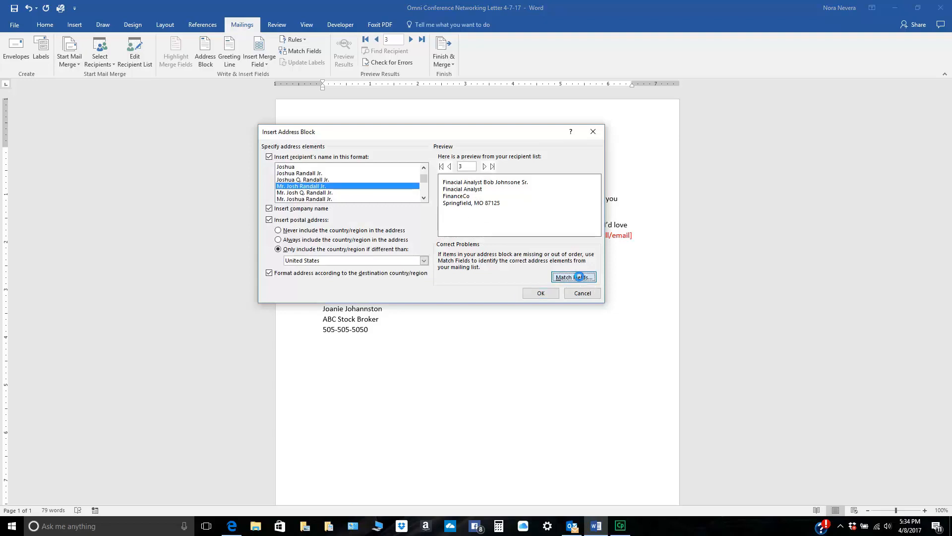
drag(347, 157, 441, 165)
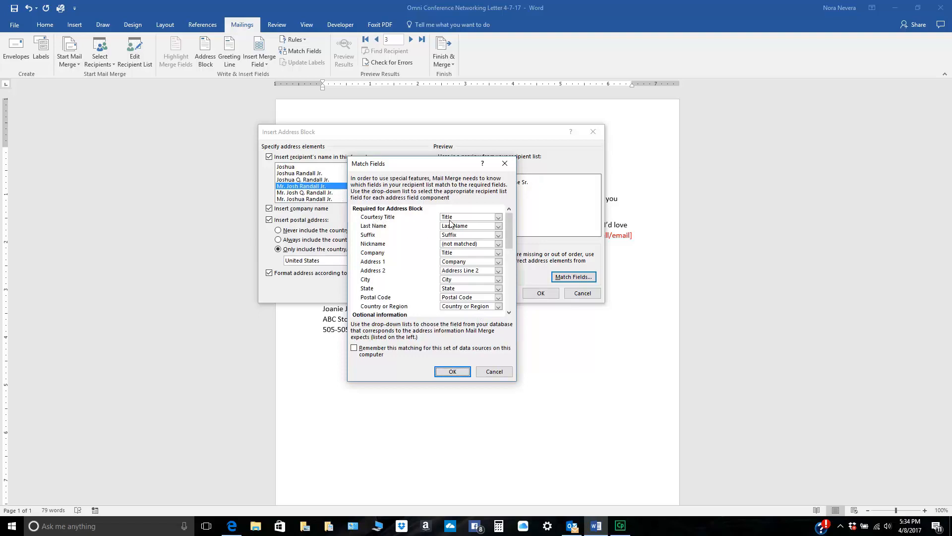
drag(451, 168, 377, 170)
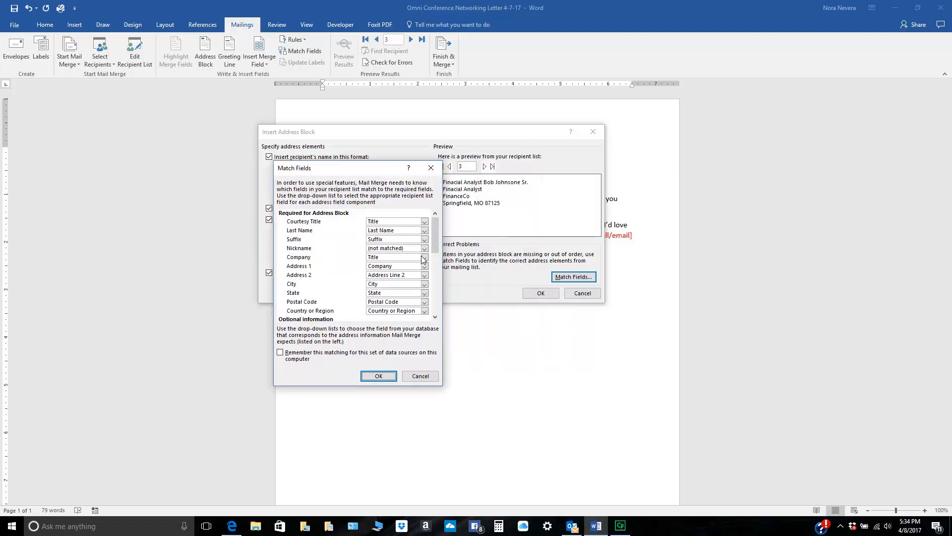
click(424, 222)
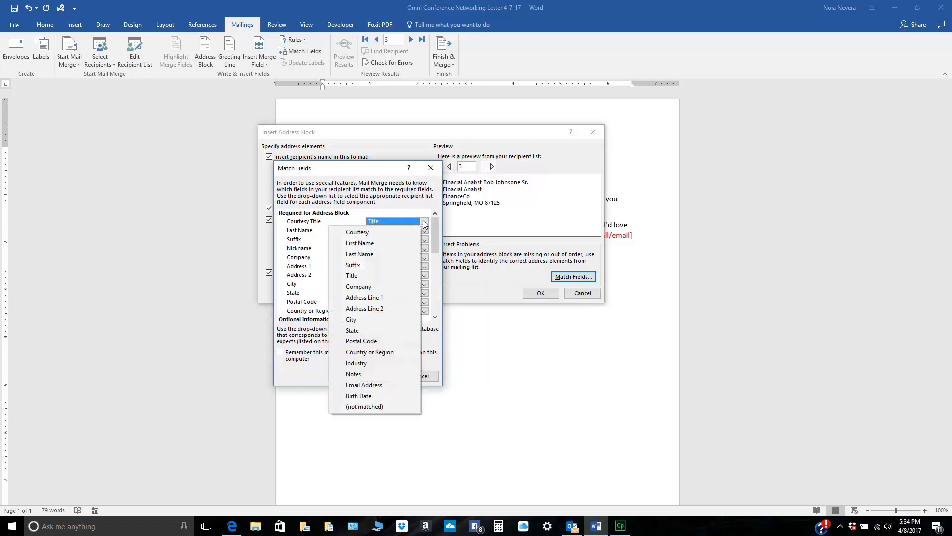
click(379, 235)
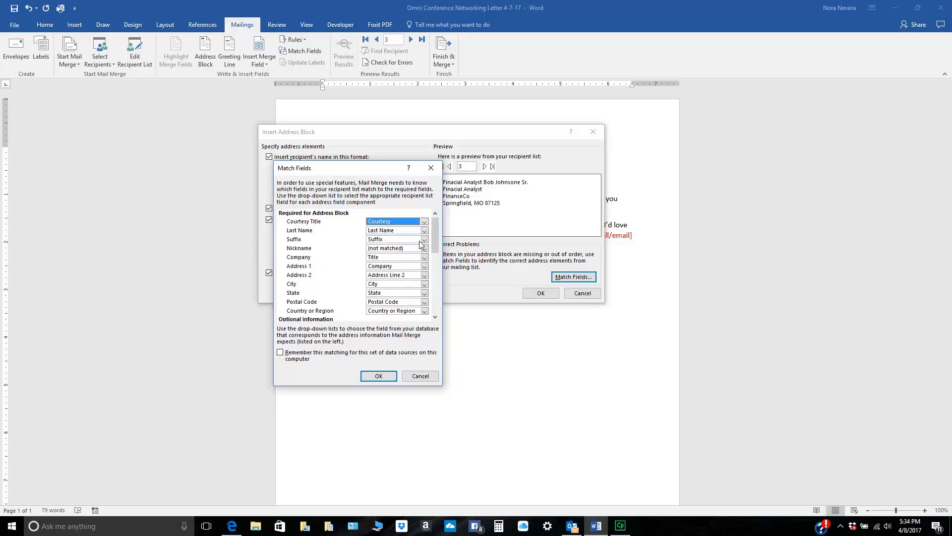
Step: Match Address 1 to Address Line 1 and Company to Company, and apply the field matching
click(425, 270)
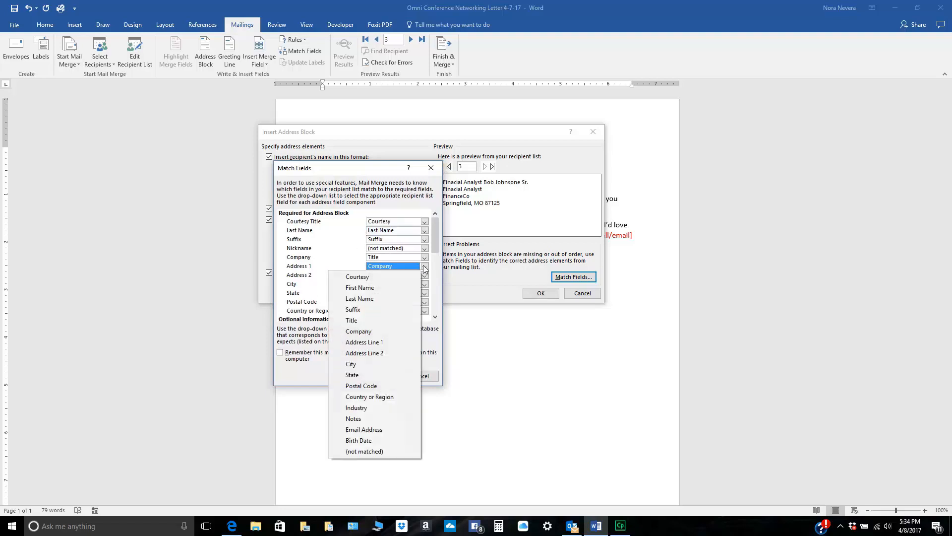
click(385, 342)
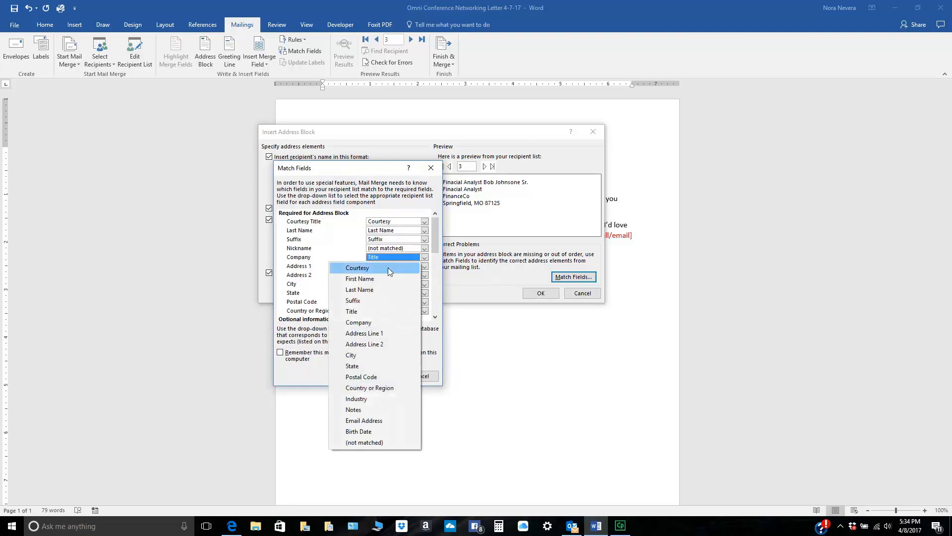
click(379, 323)
drag(433, 247, 433, 271)
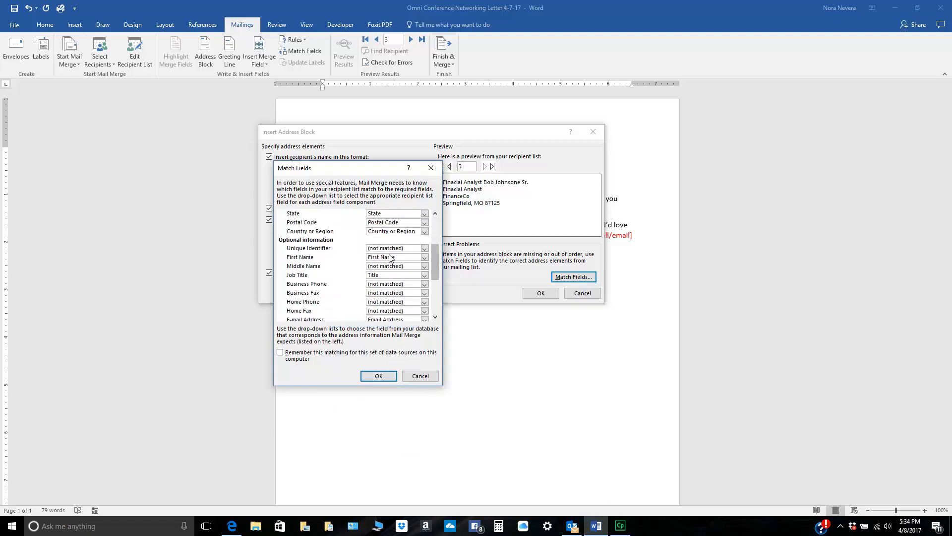
click(378, 375)
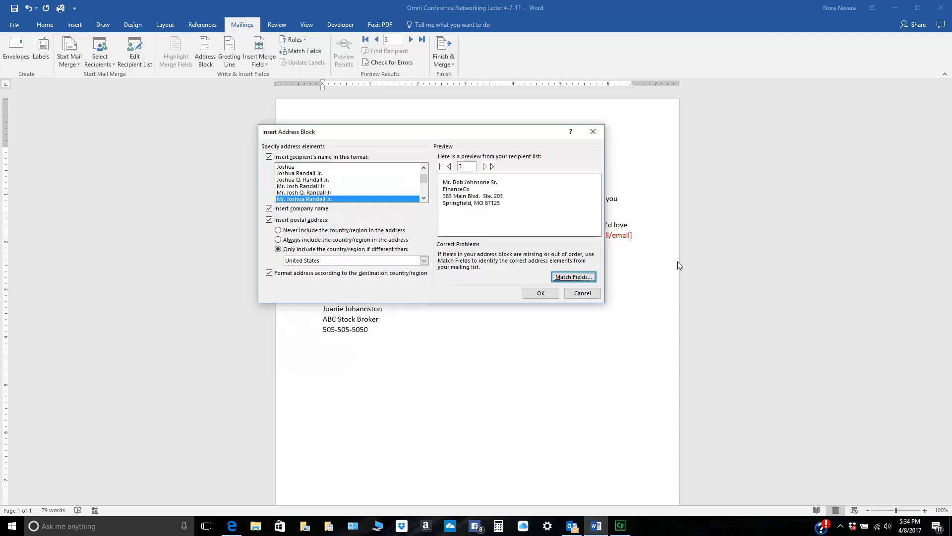
Step: Reopen the address block's field matching and match Company to the Title field
click(574, 279)
drag(387, 172, 462, 174)
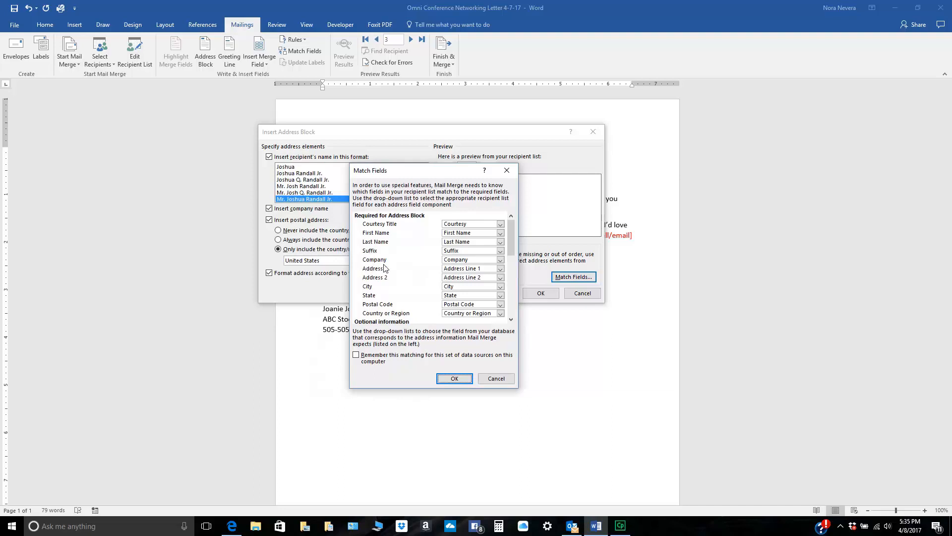
drag(441, 176, 361, 174)
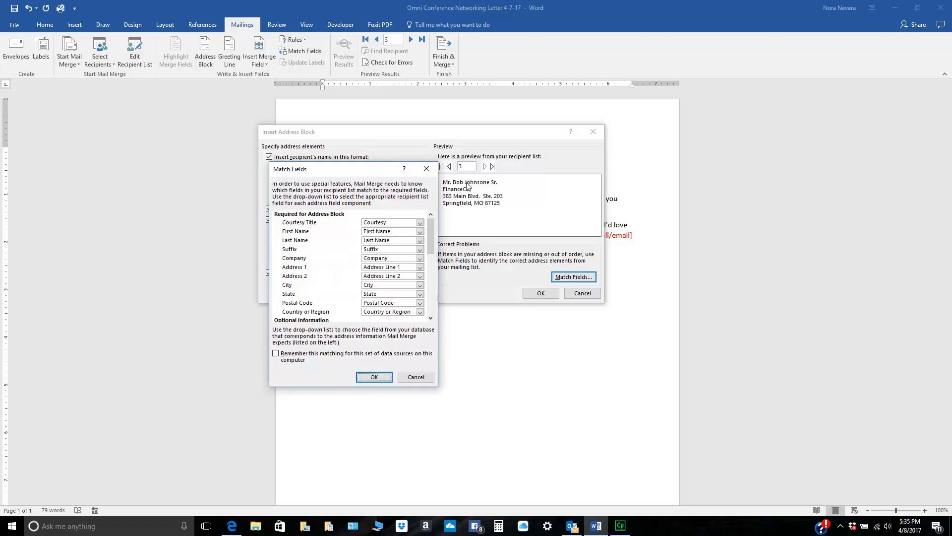
drag(404, 170, 444, 171)
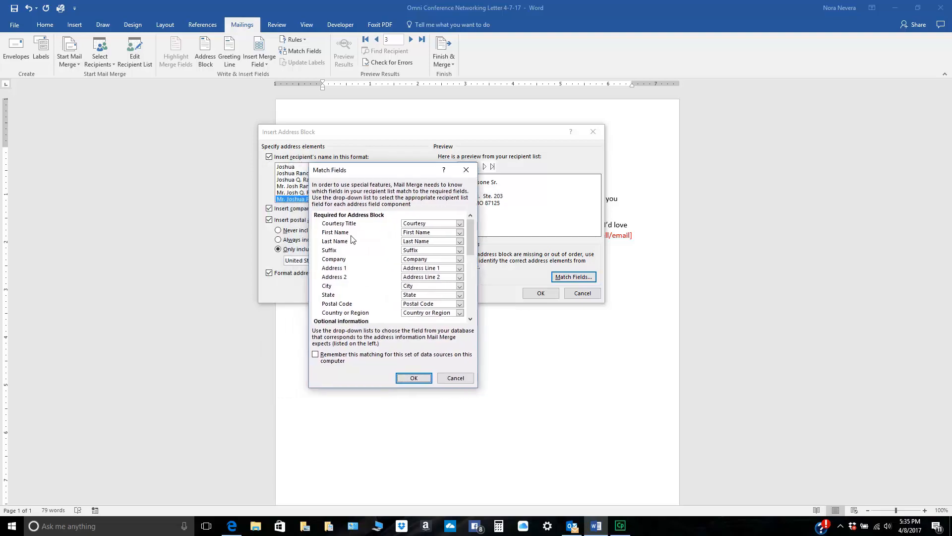
click(459, 259)
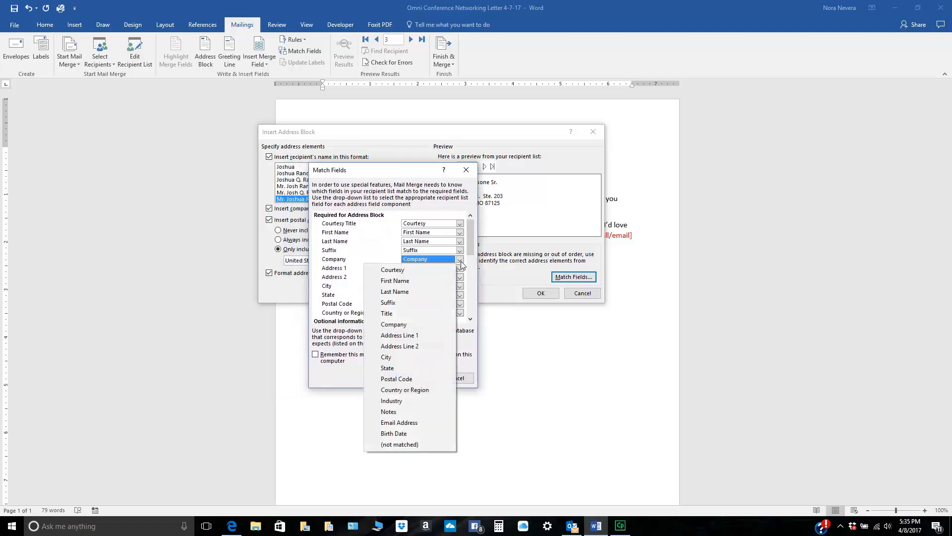
click(424, 313)
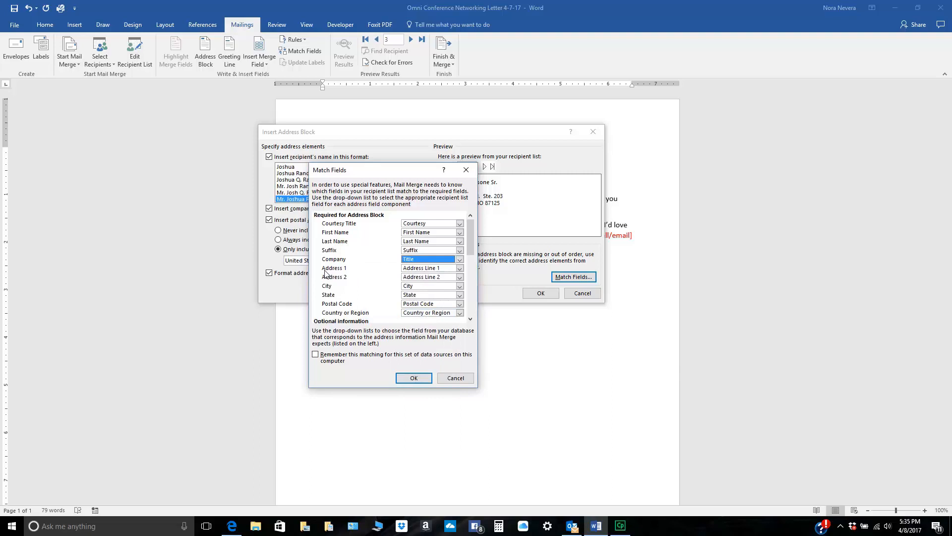
Step: Match Address 1 to Company and Address 2 to Address Line 1, and apply the field matching
click(460, 268)
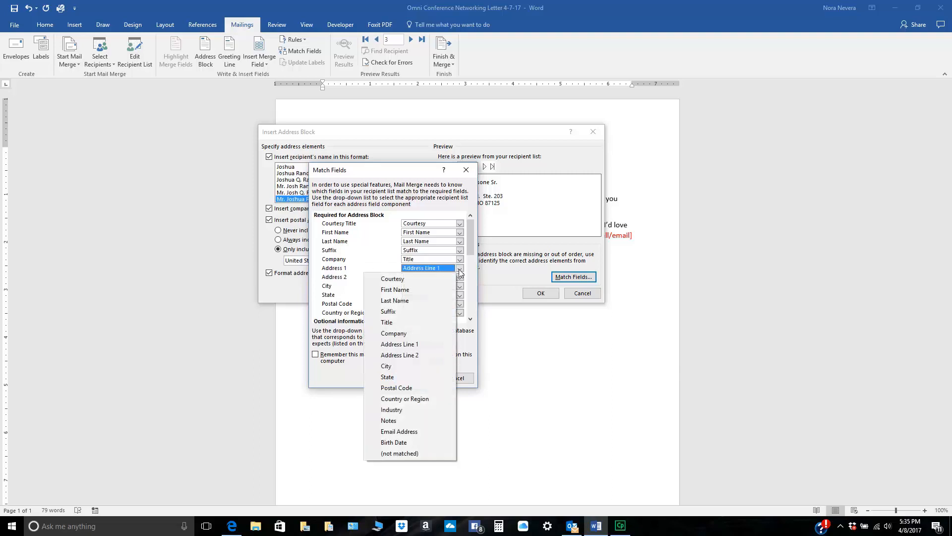
click(410, 333)
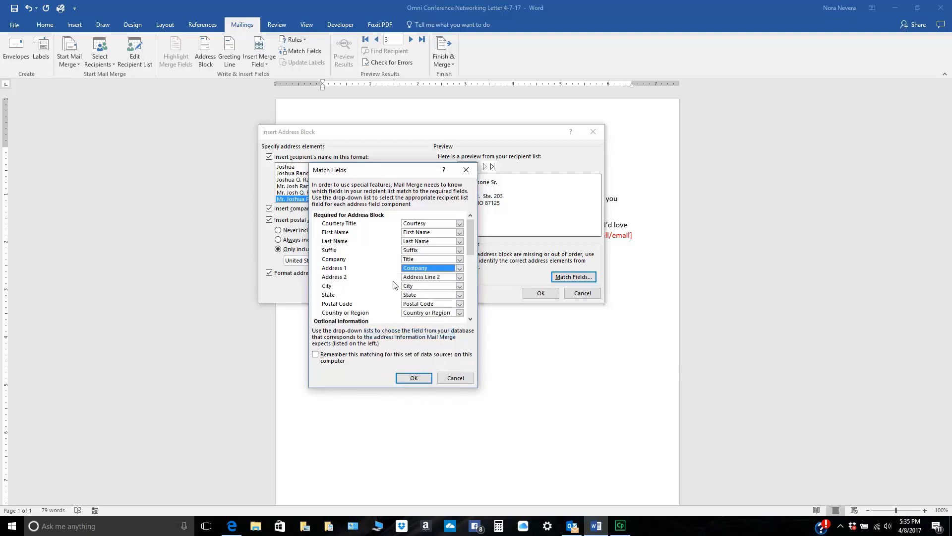
click(461, 277)
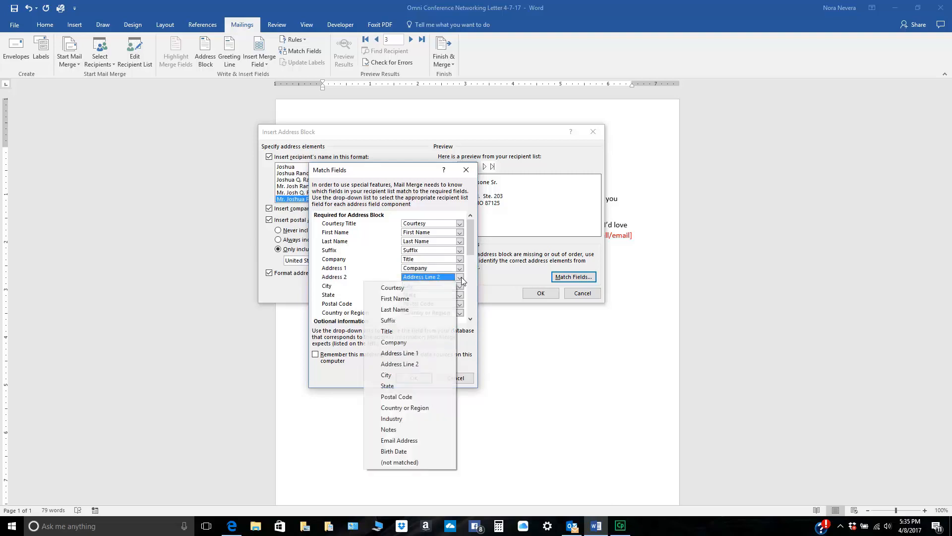
click(421, 352)
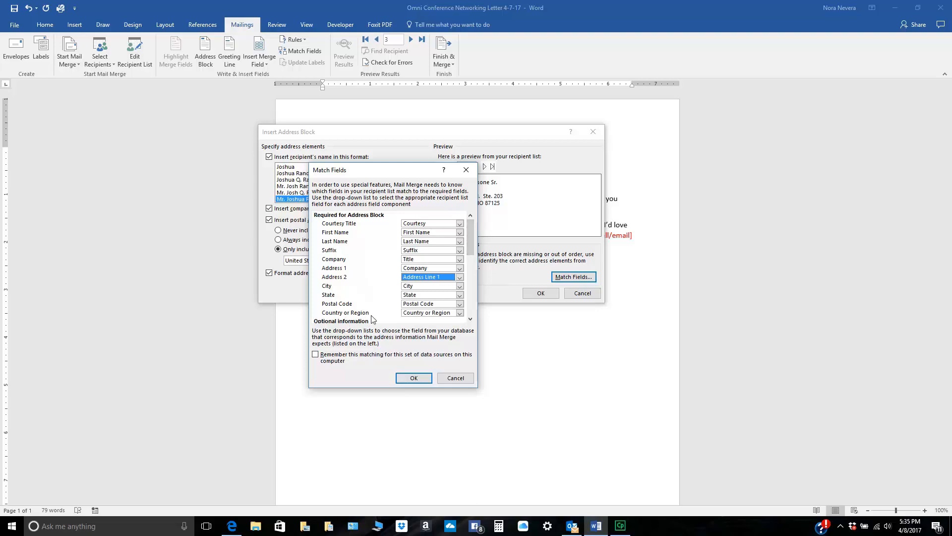
drag(471, 231, 482, 247)
click(414, 378)
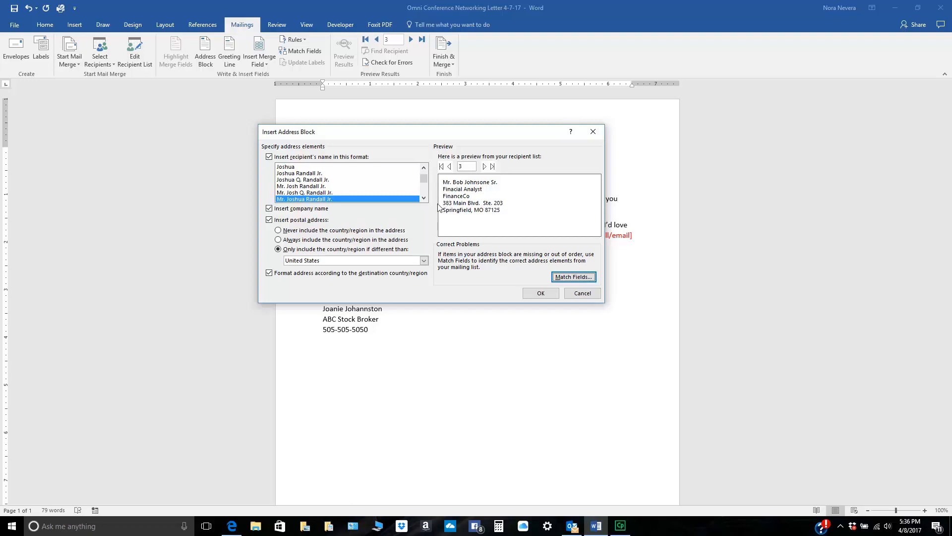
Step: Check the address block preview for the other recipients and insert the block into the letter
click(450, 167)
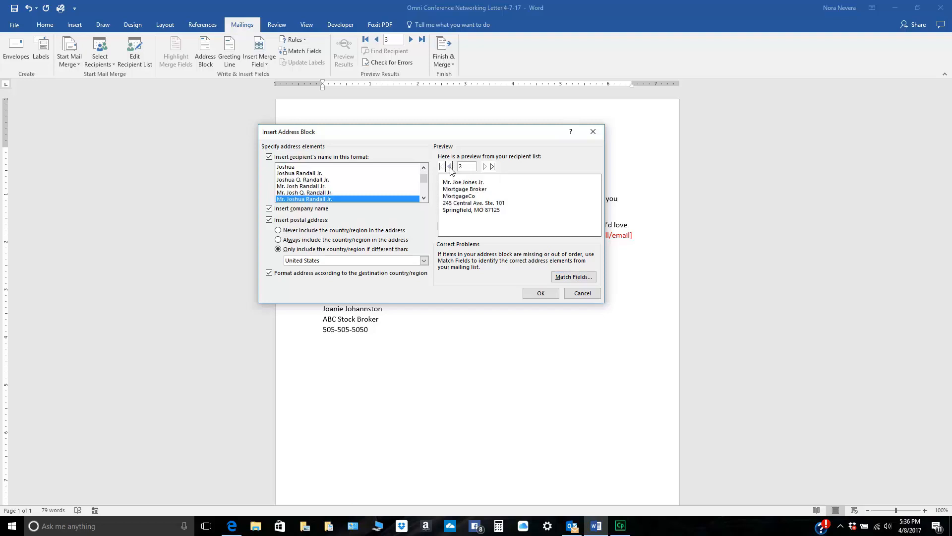
click(450, 167)
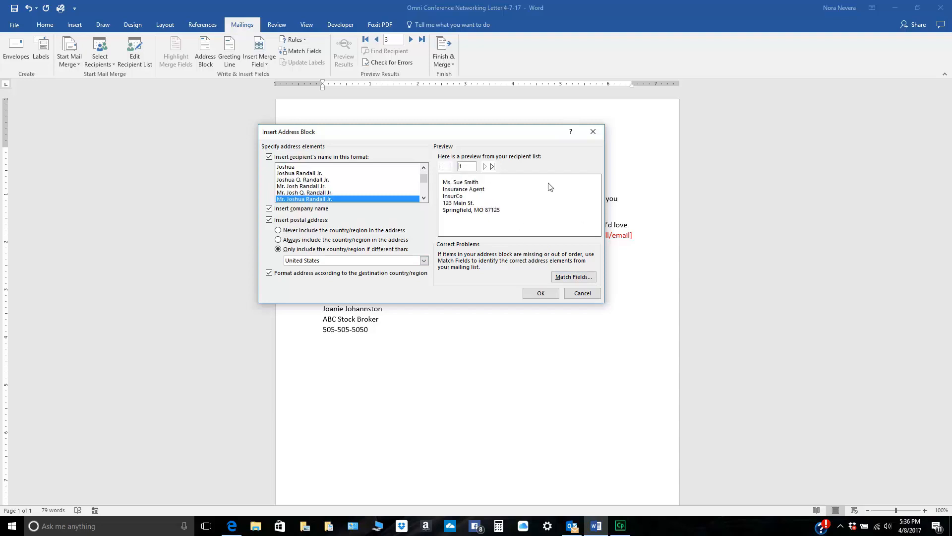
click(543, 293)
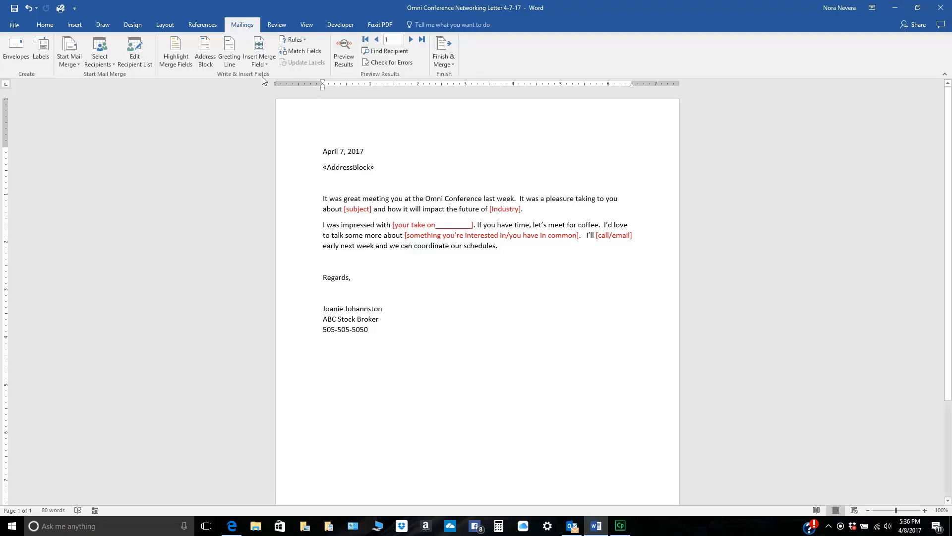
Step: Start a greeting line with Dear, the nickname-only format 'Josh' and a comma
click(230, 50)
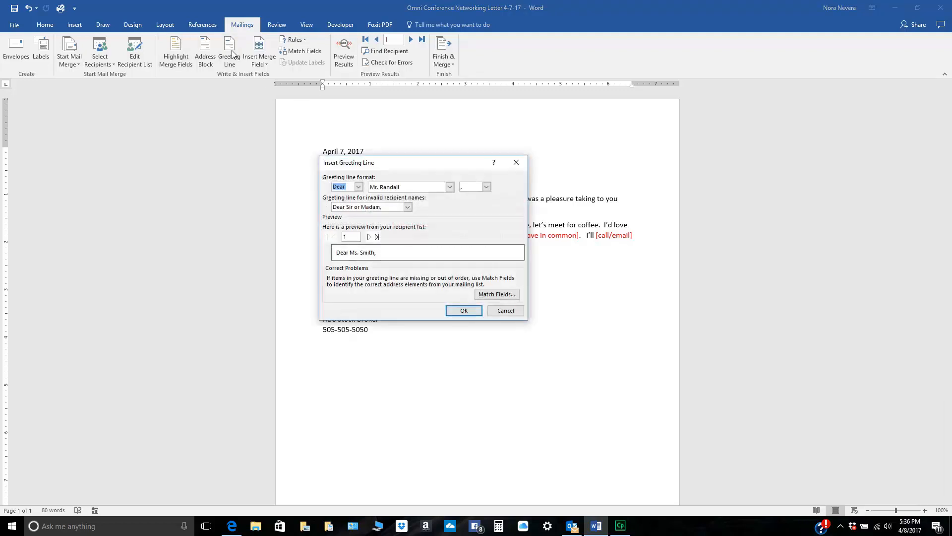
click(358, 188)
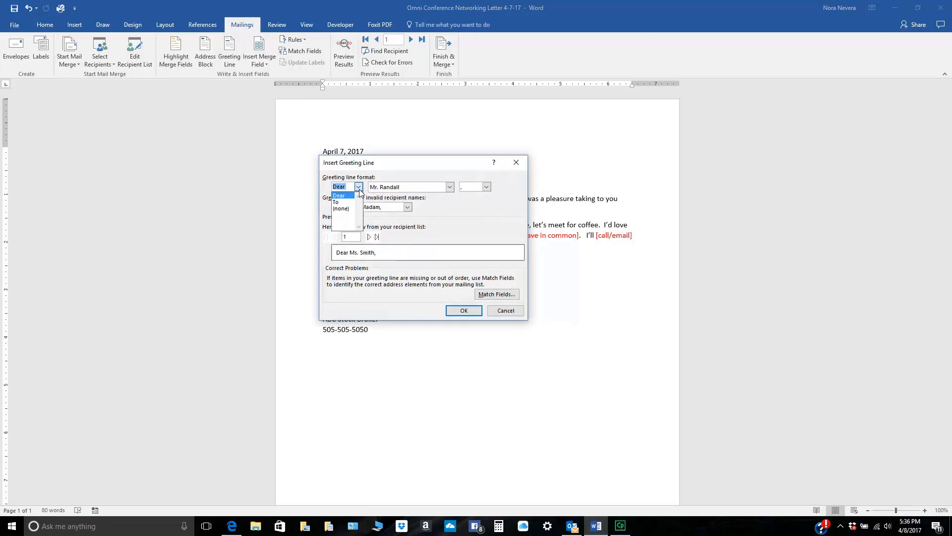
click(359, 189)
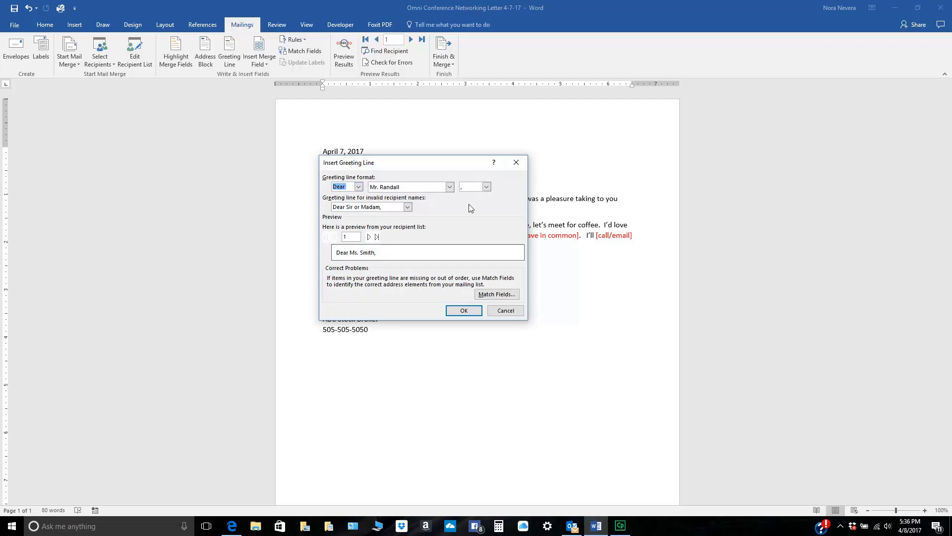
click(450, 188)
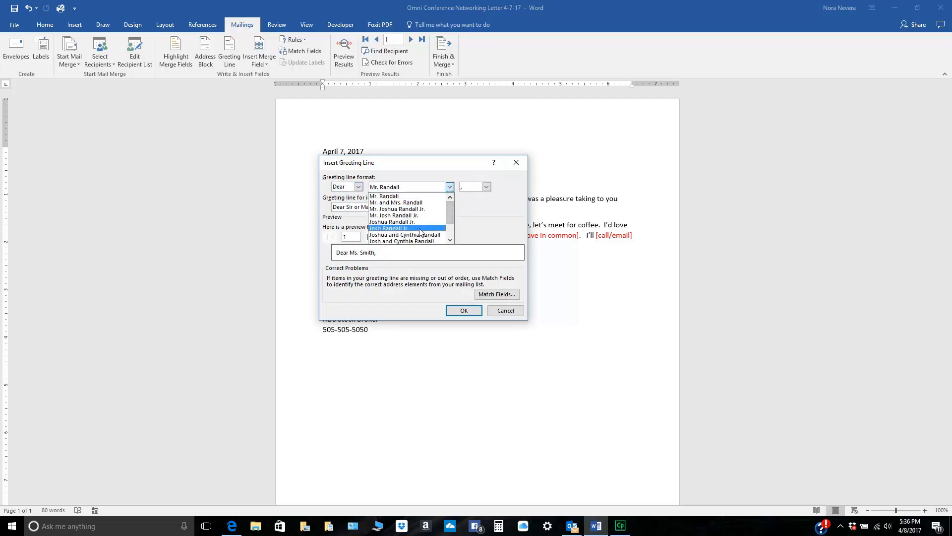
click(396, 228)
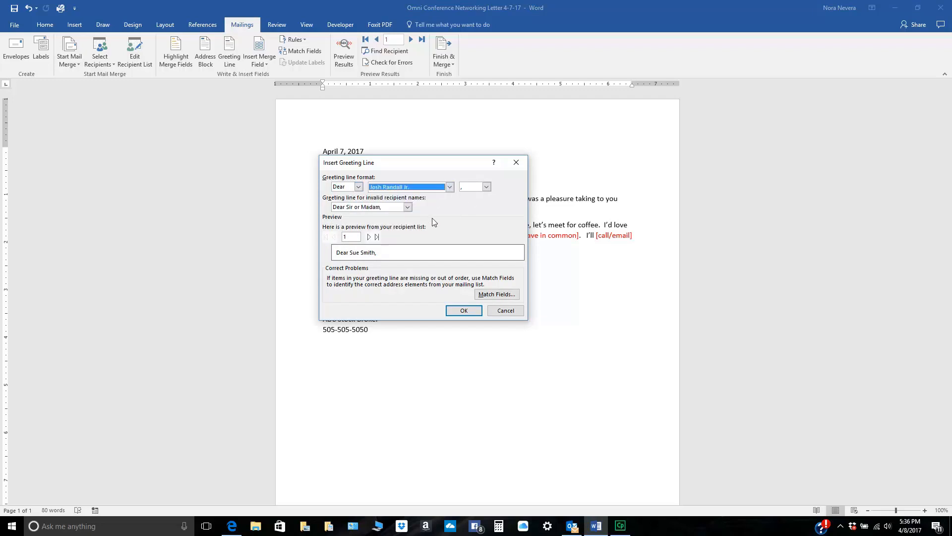
click(450, 189)
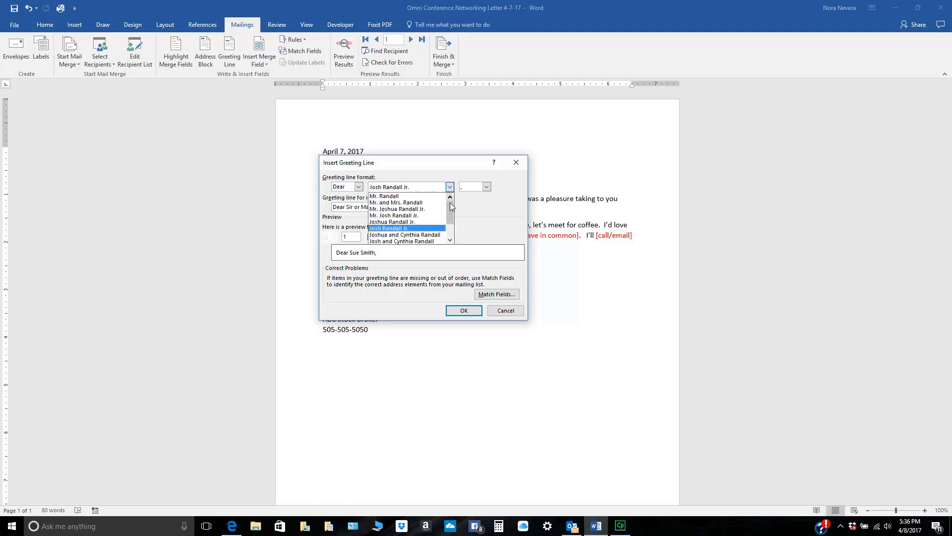
drag(451, 203, 450, 207)
click(404, 241)
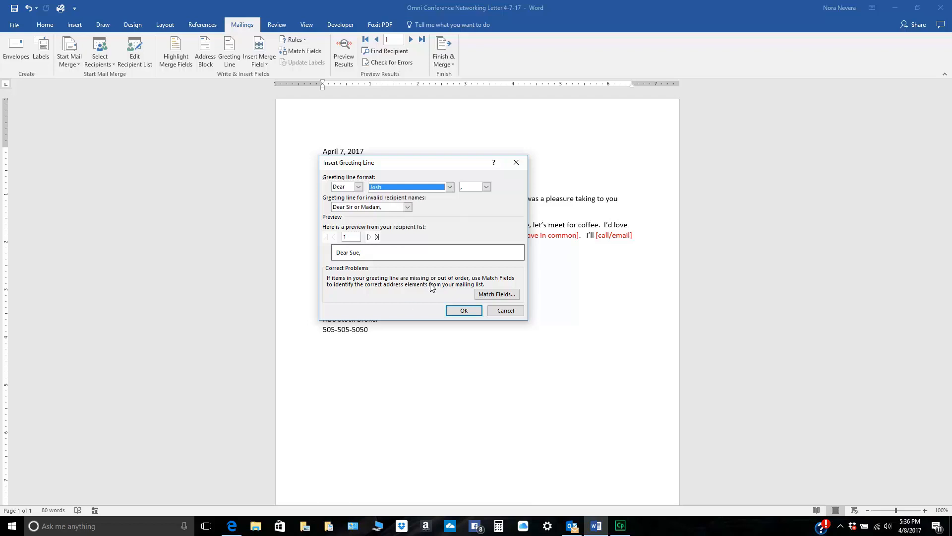
Step: Check the greeting preview for the other recipients and insert the greeting line below the address block
click(369, 236)
click(369, 236)
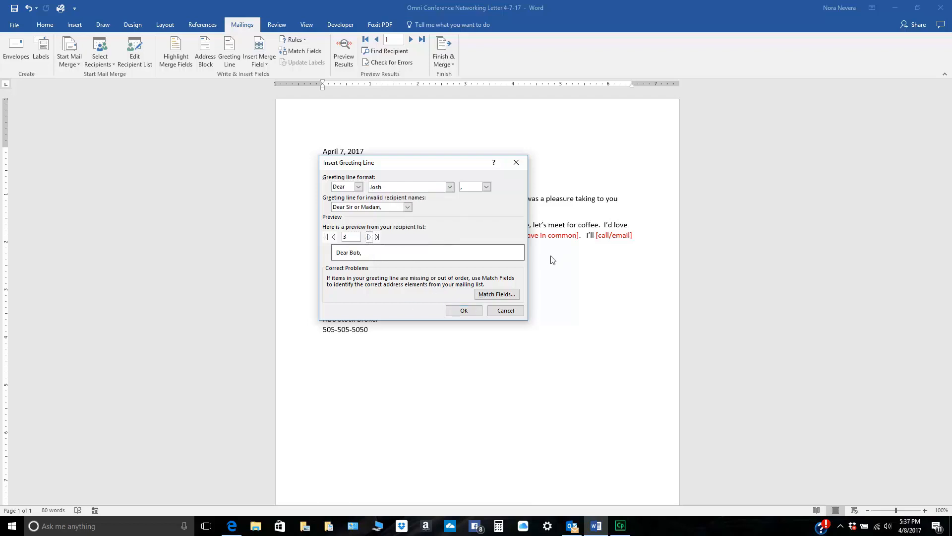
click(475, 313)
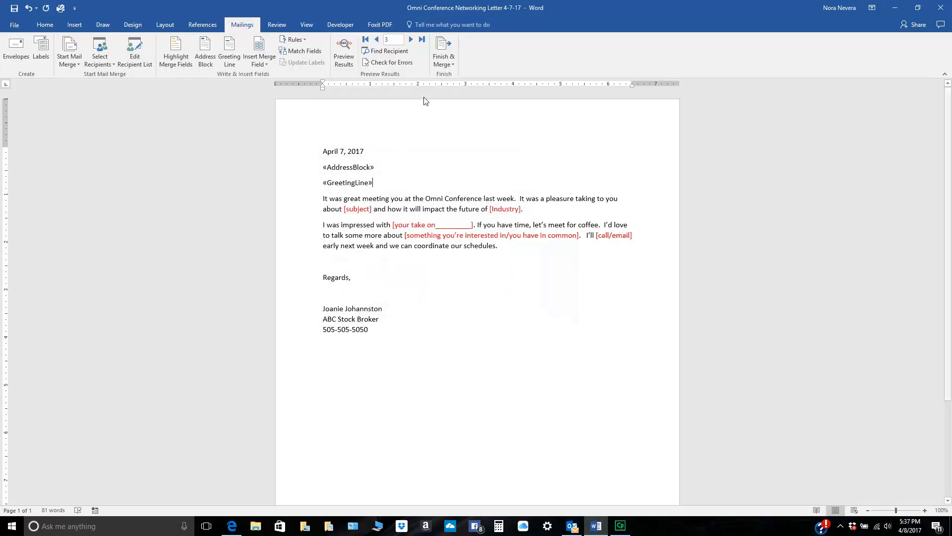
Step: Preview the merge results in the letter and add a blank line above and below the address block
click(342, 48)
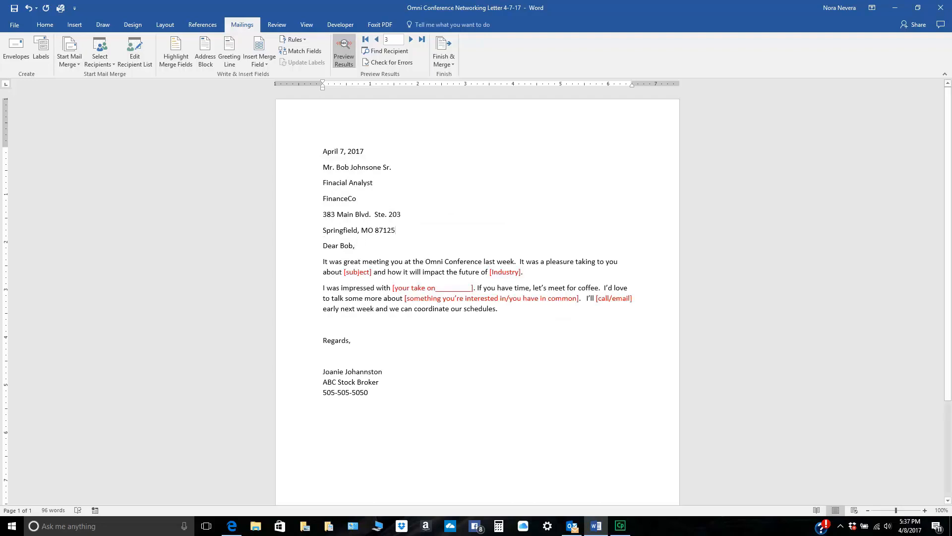
key(Return)
key(Return)
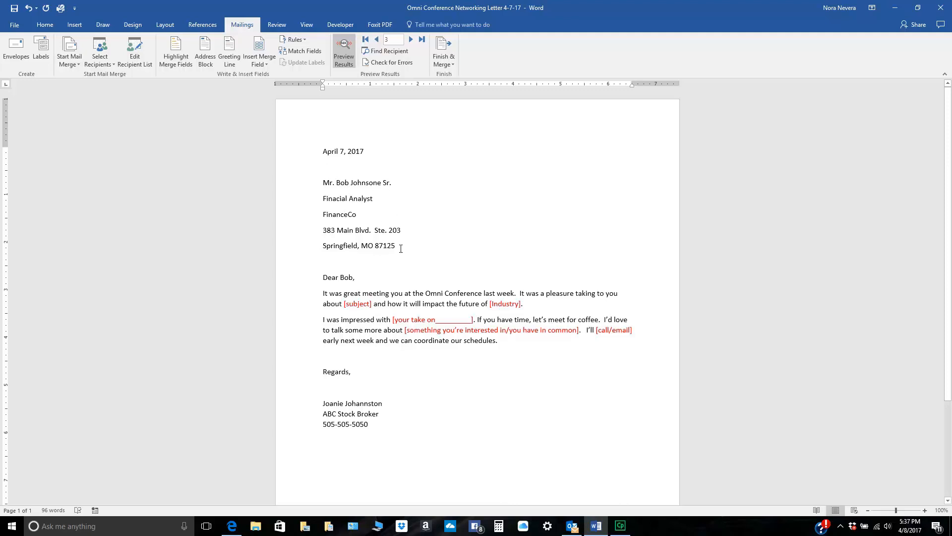
Step: Remove the space after paragraphs in the five lines of the recipient's address
drag(402, 245, 323, 182)
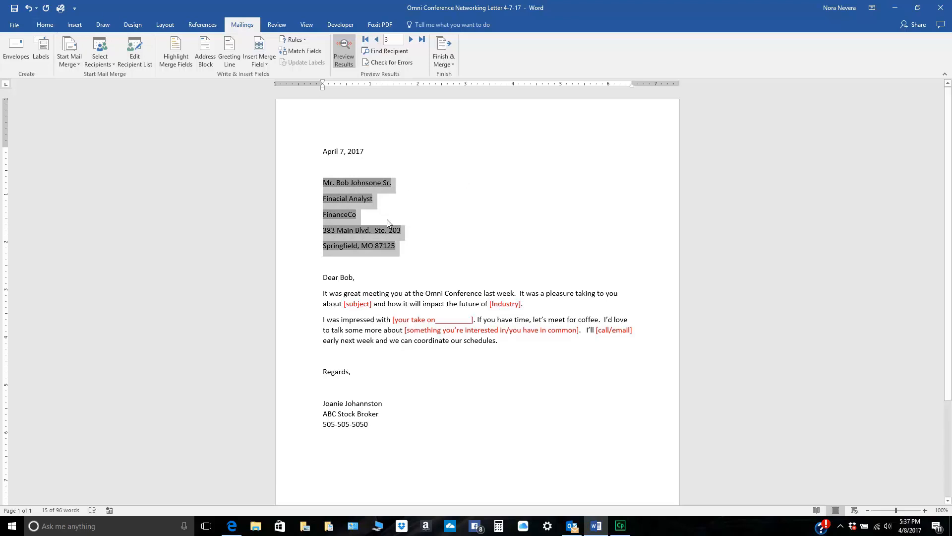
click(45, 24)
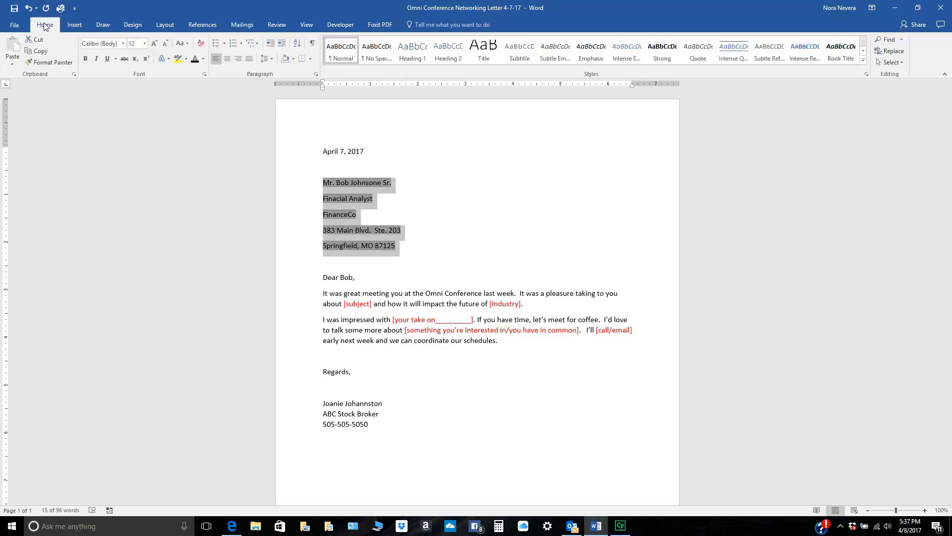
click(272, 58)
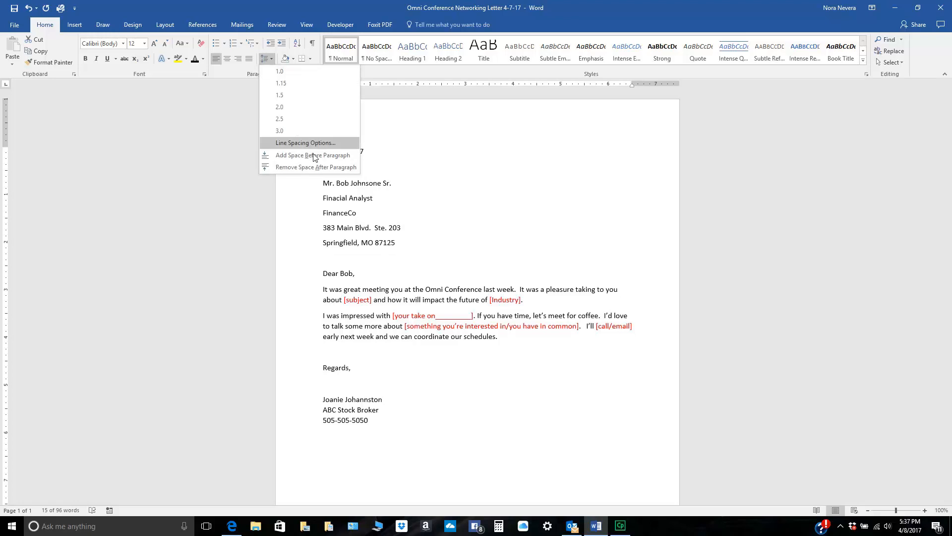
click(320, 168)
click(429, 380)
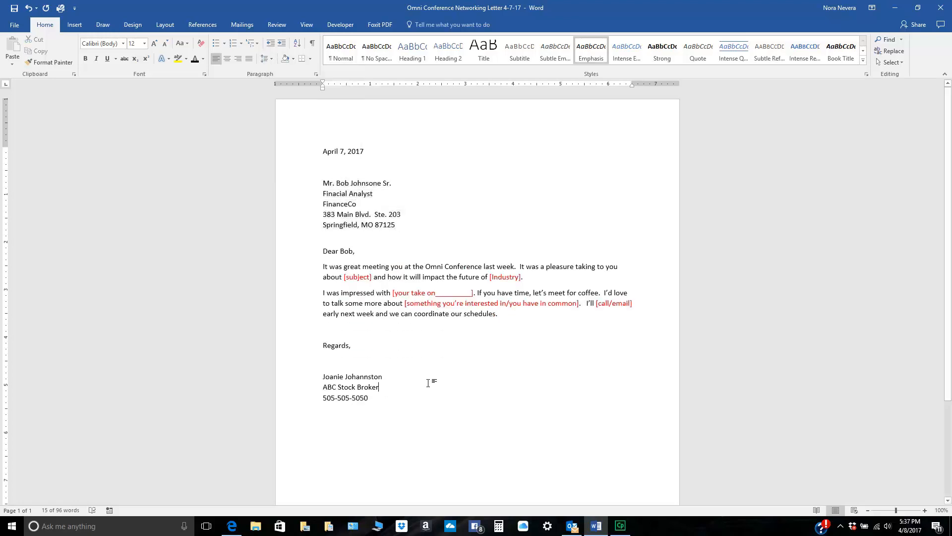
click(337, 193)
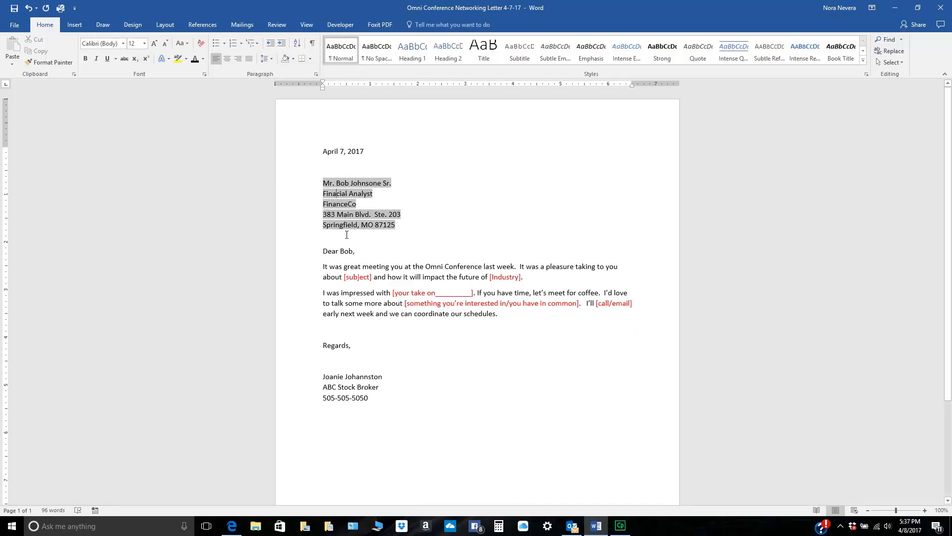
click(358, 304)
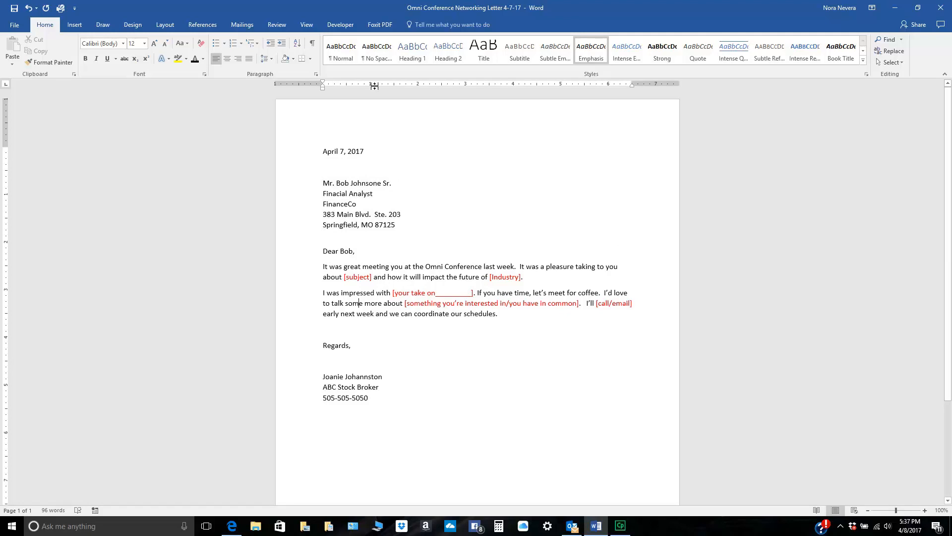
Step: Step the merge preview back through the recipients to the first record
click(242, 24)
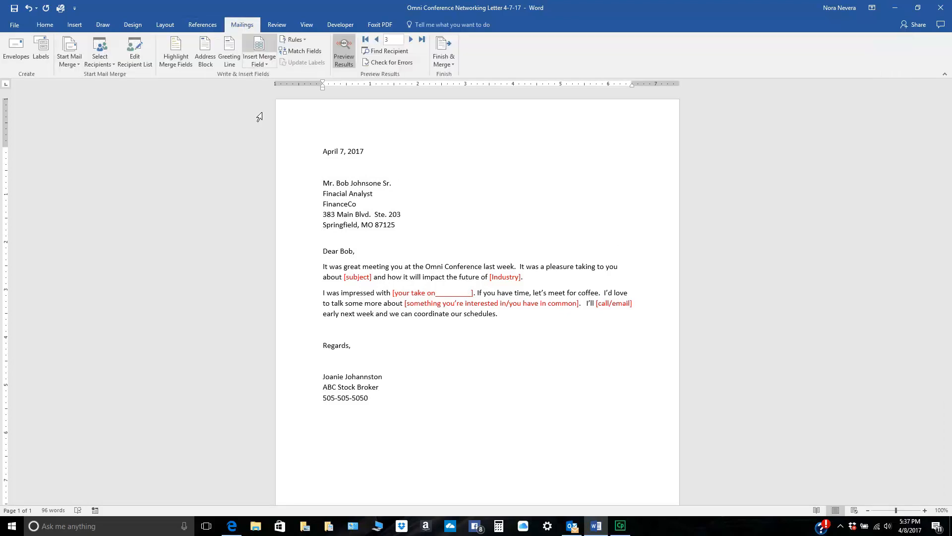
click(378, 40)
click(378, 39)
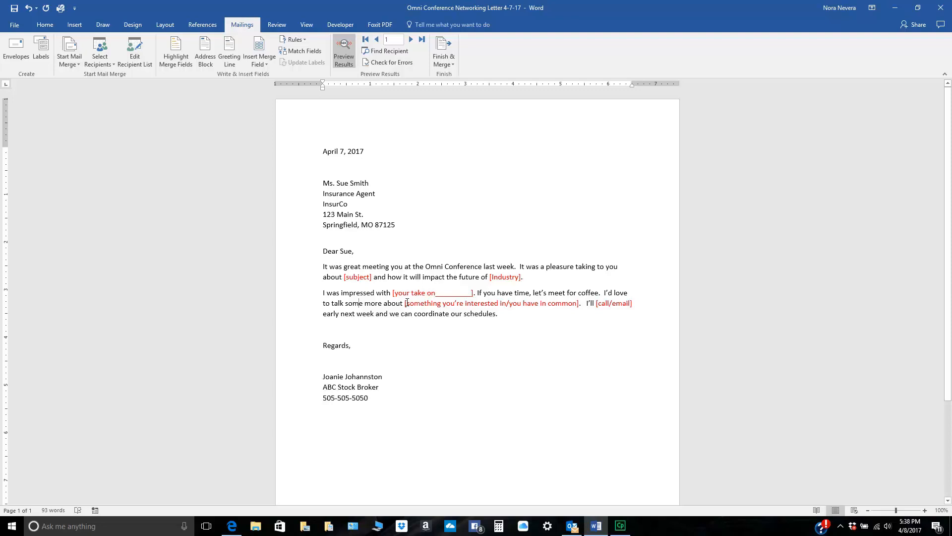
Step: Finish the merge by creating individual letters for all records in a new document, and look through them
click(453, 62)
click(469, 76)
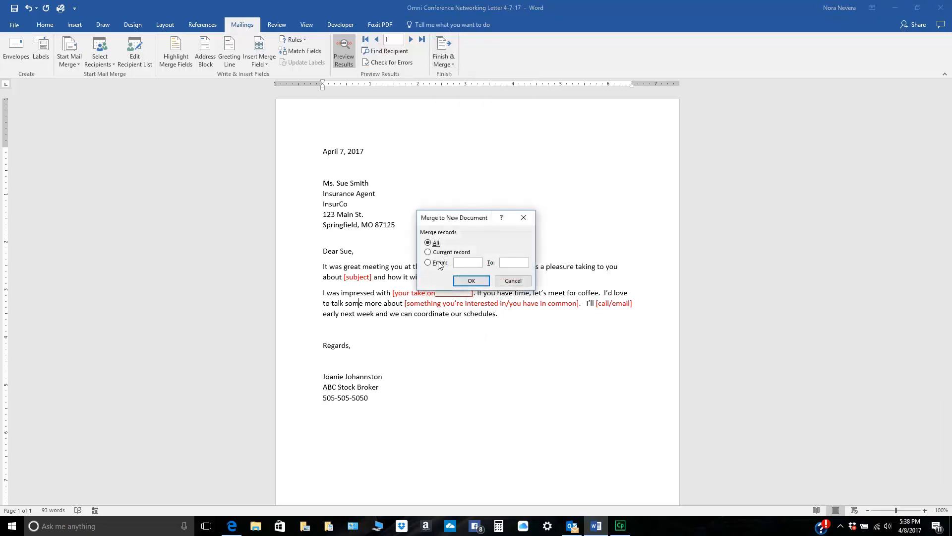
click(470, 281)
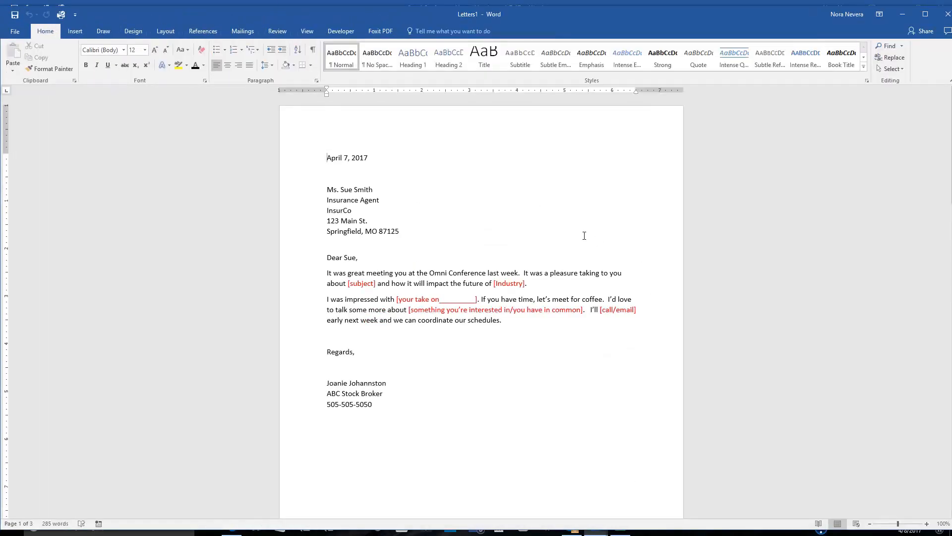
scroll(584, 235, down, 9)
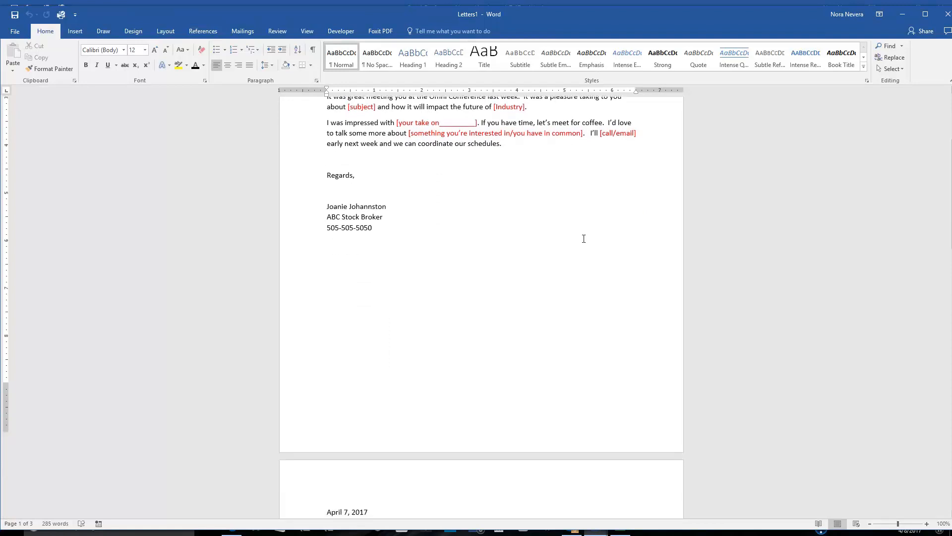
Step: Maximize the merged letters window and undo the stray insertion below the first letter's body text
click(924, 15)
drag(950, 174, 890, 143)
click(372, 217)
double_click(396, 267)
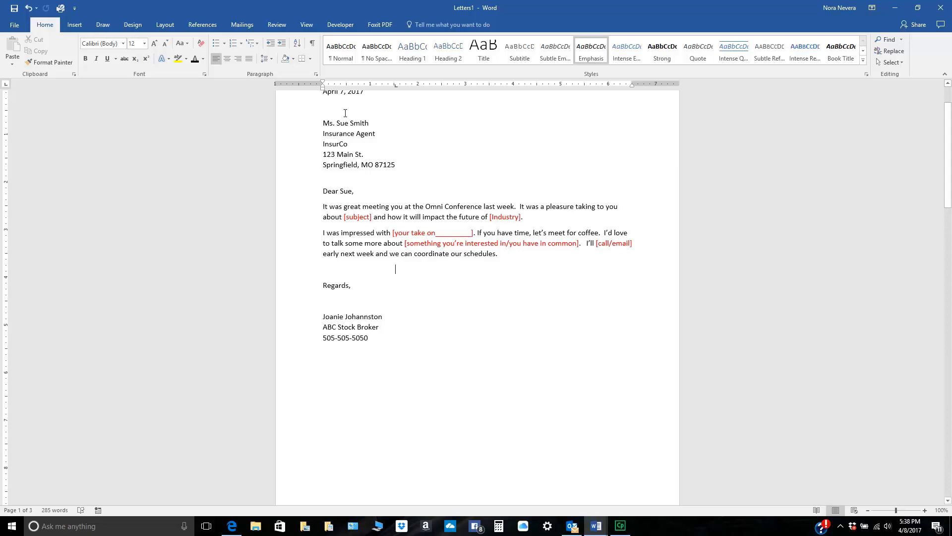
key(ctrl+z)
Step: Replace the "[subject]" placeholder in the first letter with "the stock market"
key(BackSpace)
key(BackSpace)
key(BackSpace)
key(BackSpace)
key(BackSpace)
key(BackSpace)
key(BackSpace)
key(BackSpace)
key(BackSpace)
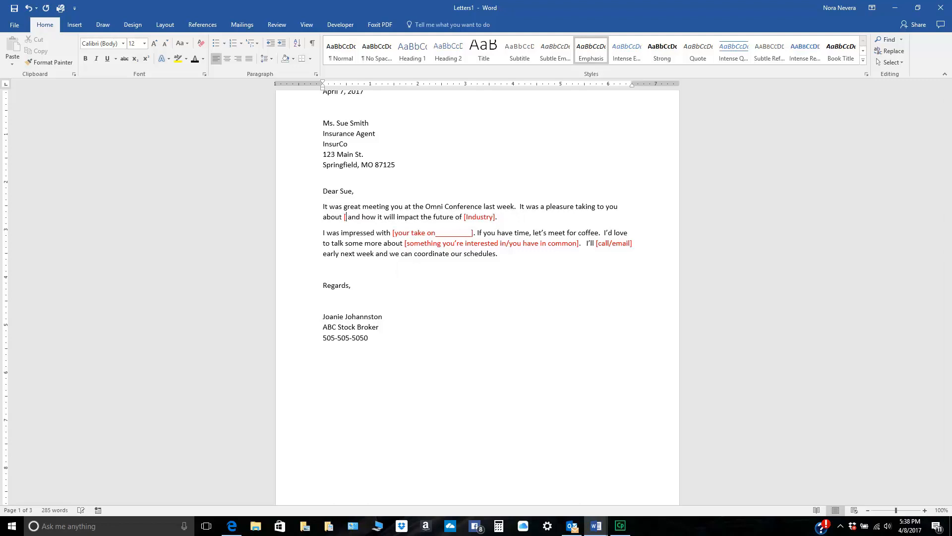
text(th)
key(BackSpace)
key(BackSpace)
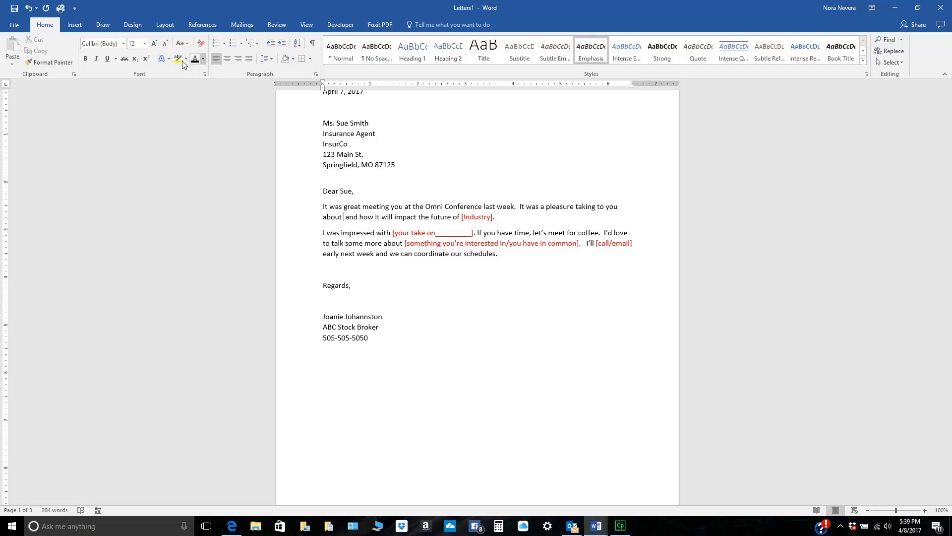
text(the )
text(stock mark)
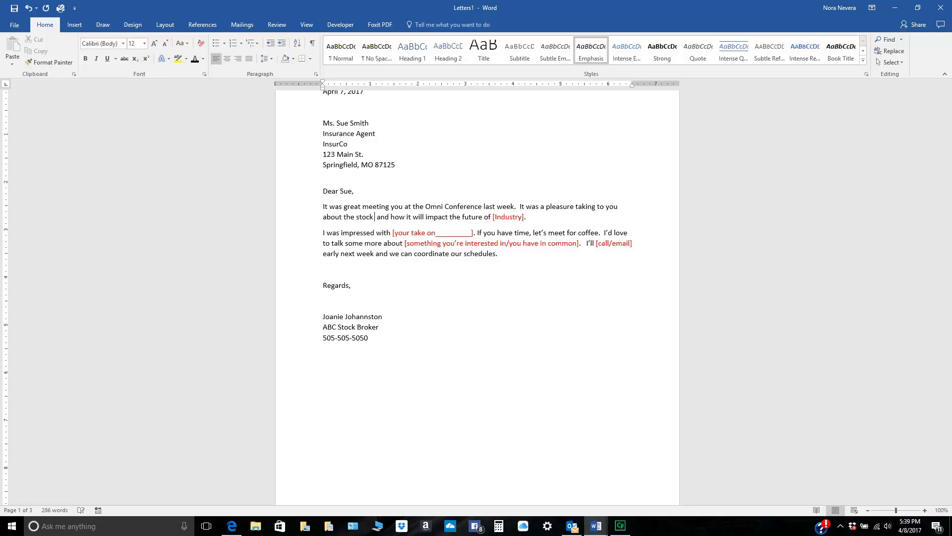
text(et)
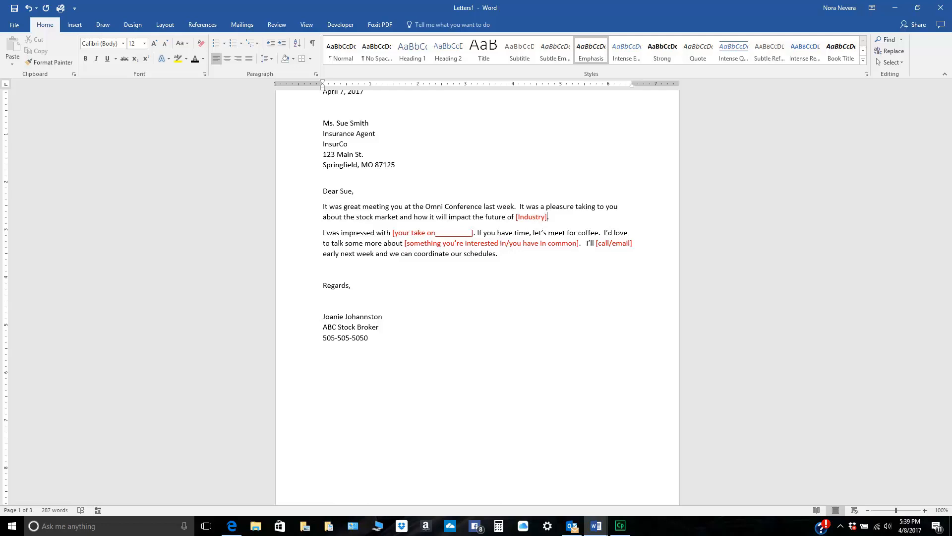
Step: Replace the "[Industry]" placeholder in the first paragraph with "the financial industry"
key(BackSpace)
key(BackSpace)
key(BackSpace)
key(BackSpace)
key(BackSpace)
key(BackSpace)
key(BackSpace)
key(BackSpace)
key(BackSpace)
key(BackSpace)
text(t)
key(BackSpace)
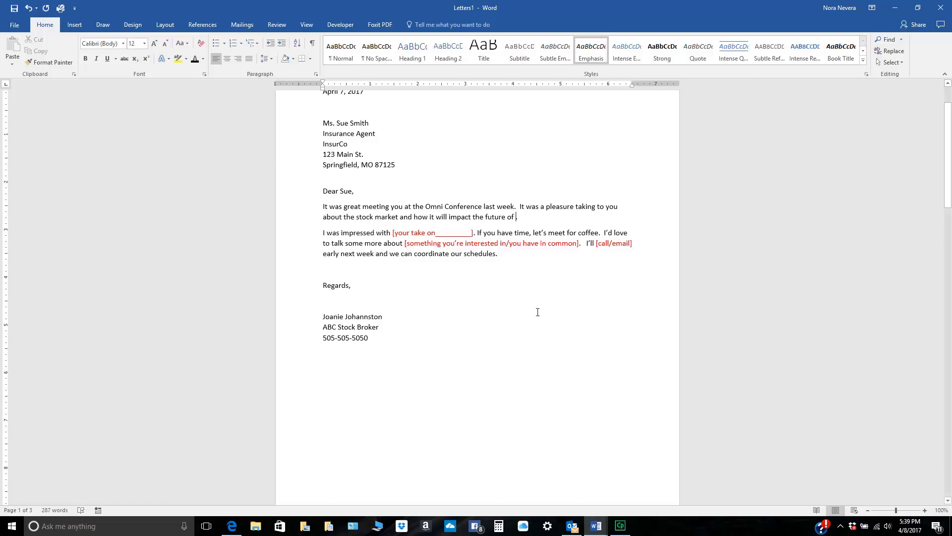
text(the financial)
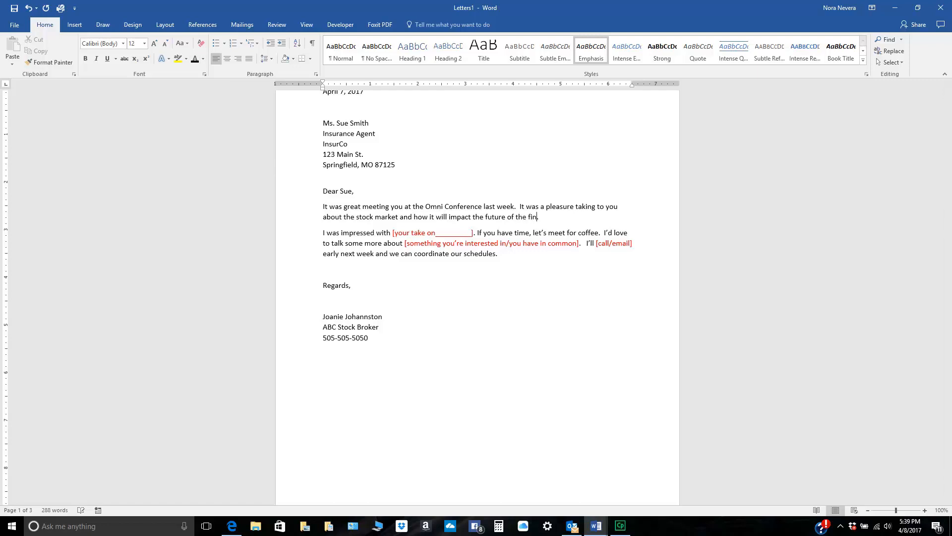
text( industry)
Step: Replace the "[your take on]" placeholder in the second paragraph with "take on the volitility of"
click(474, 233)
key(BackSpace)
key(BackSpace)
key(BackSpace)
key(BackSpace)
key(BackSpace)
key(BackSpace)
key(BackSpace)
key(BackSpace)
key(BackSpace)
key(BackSpace)
key(BackSpace)
key(BackSpace)
key(BackSpace)
key(BackSpace)
key(BackSpace)
key(BackSpace)
key(BackSpace)
key(BackSpace)
key(BackSpace)
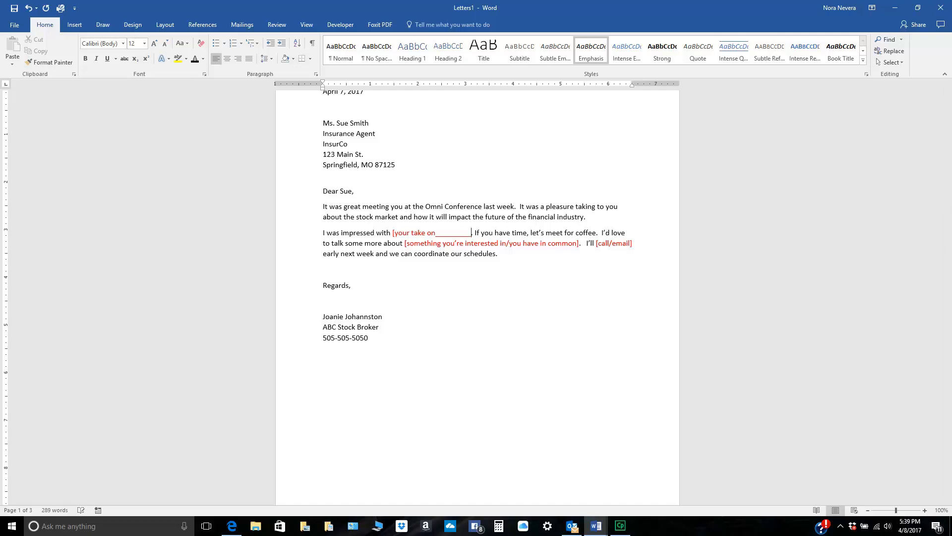
key(BackSpace)
key(BackSpace)
key(BackSpace)
key(BackSpace)
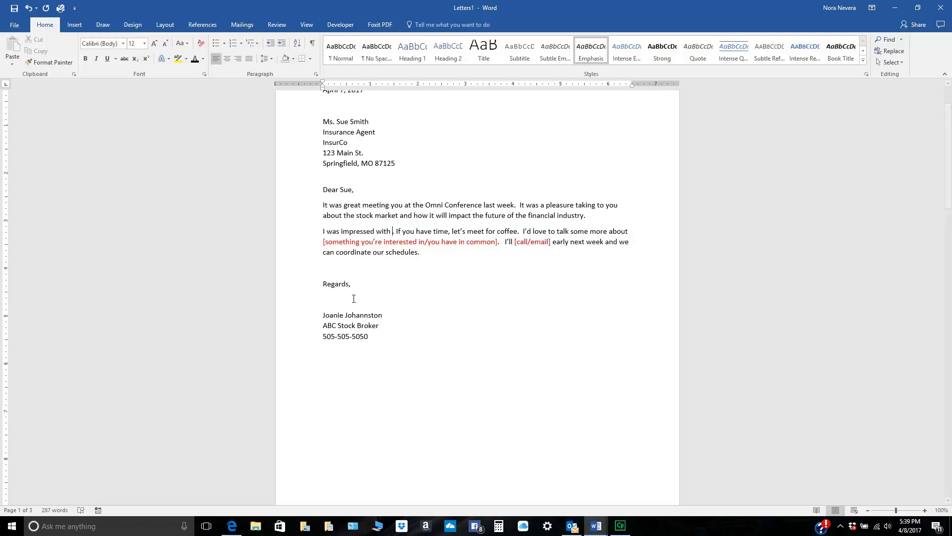
scroll(353, 298, down, 2)
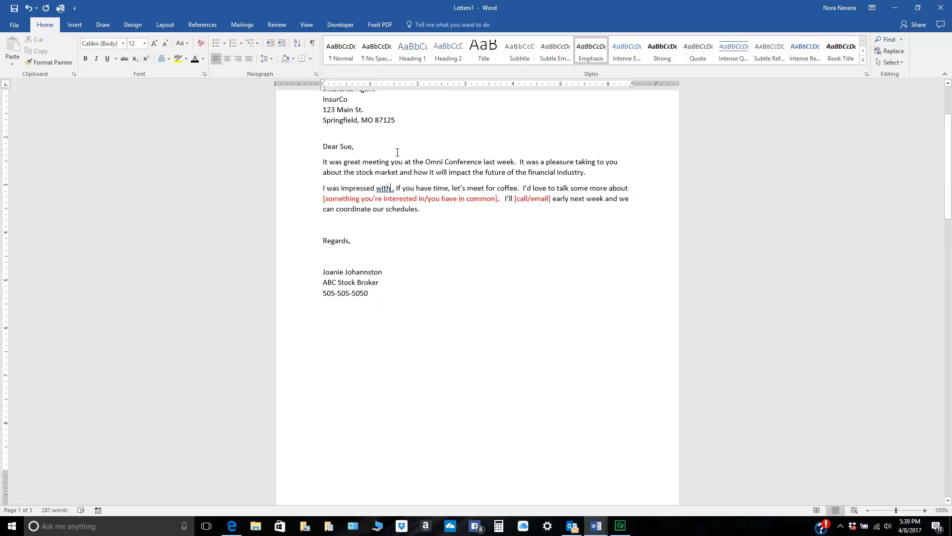
text(yo)
key(BackSpace)
key(BackSpace)
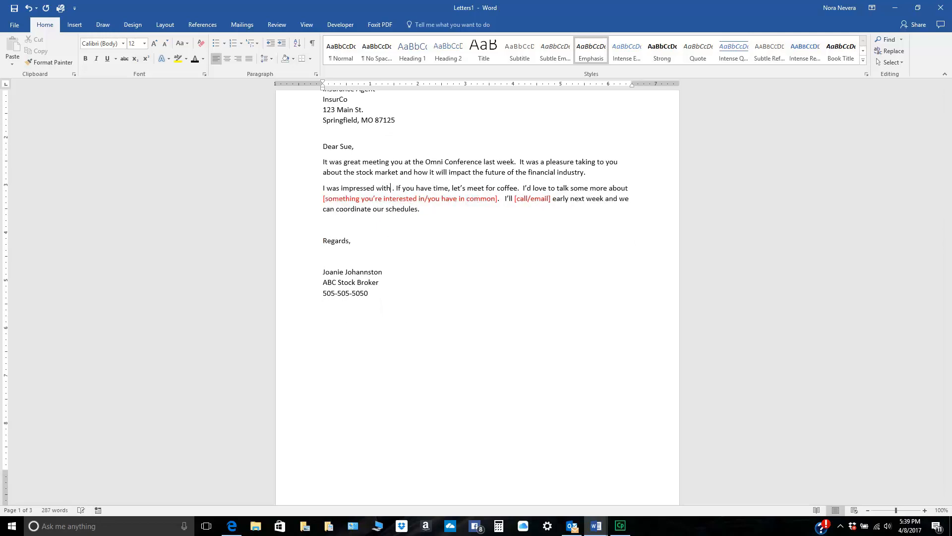
text(take on)
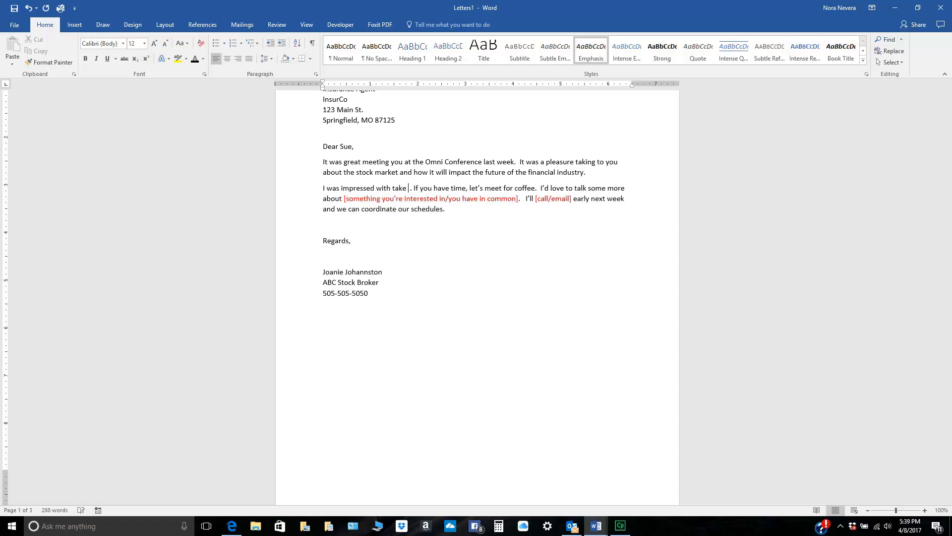
text( the voll)
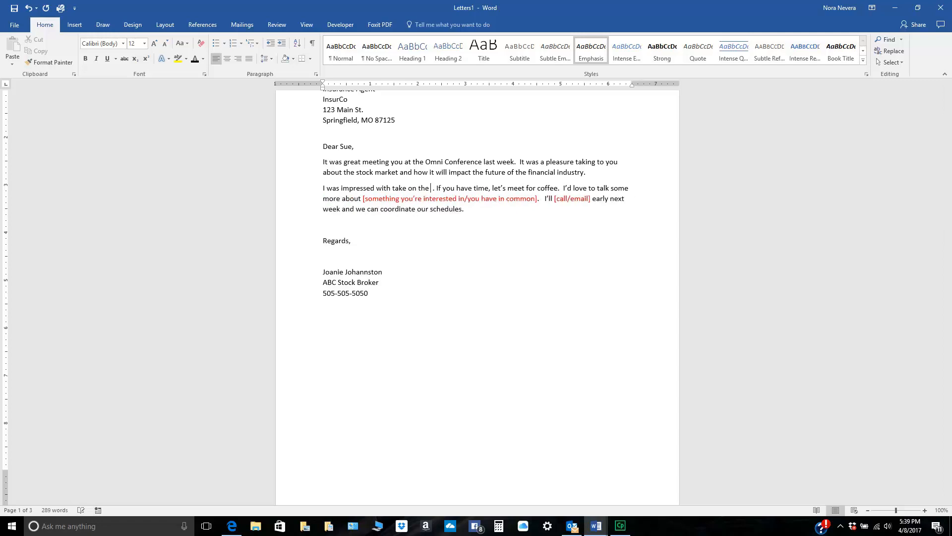
text(tility of)
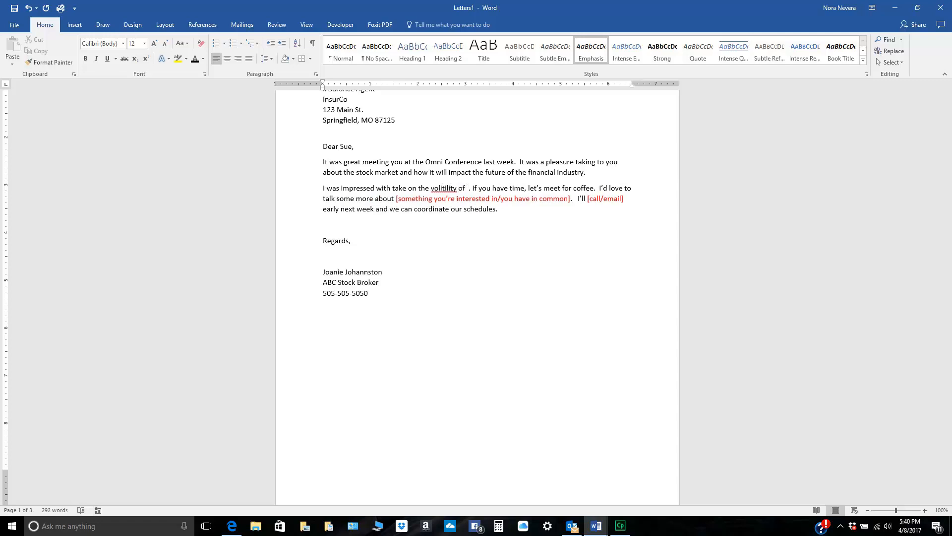
Step: Correct the misspelled word to "volatility" and complete the sentence with "the stock market and 401ks"
right_click(451, 189)
click(484, 204)
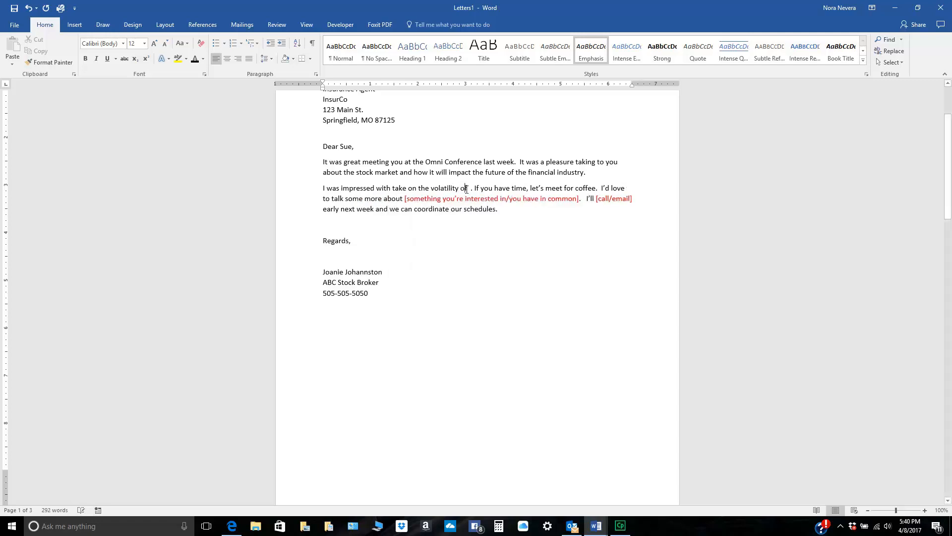
text(the stock)
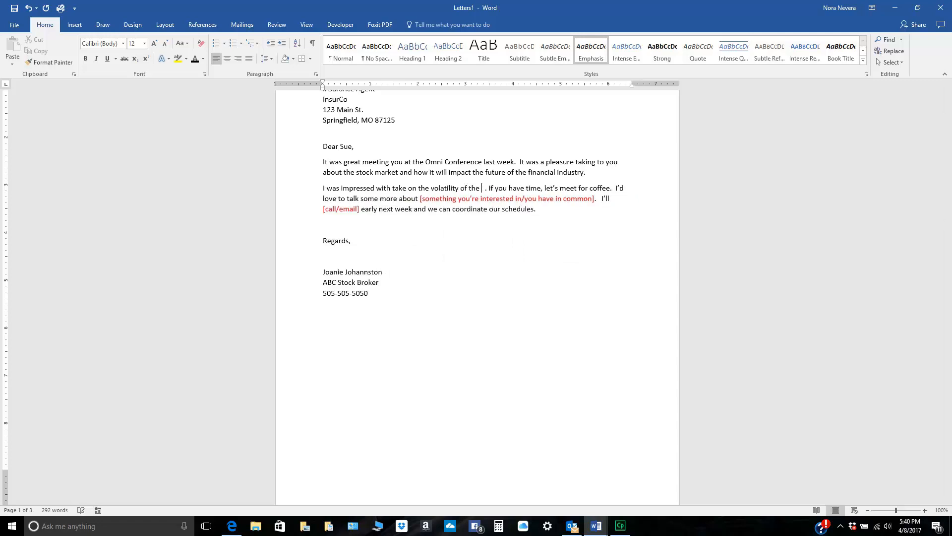
text( market and )
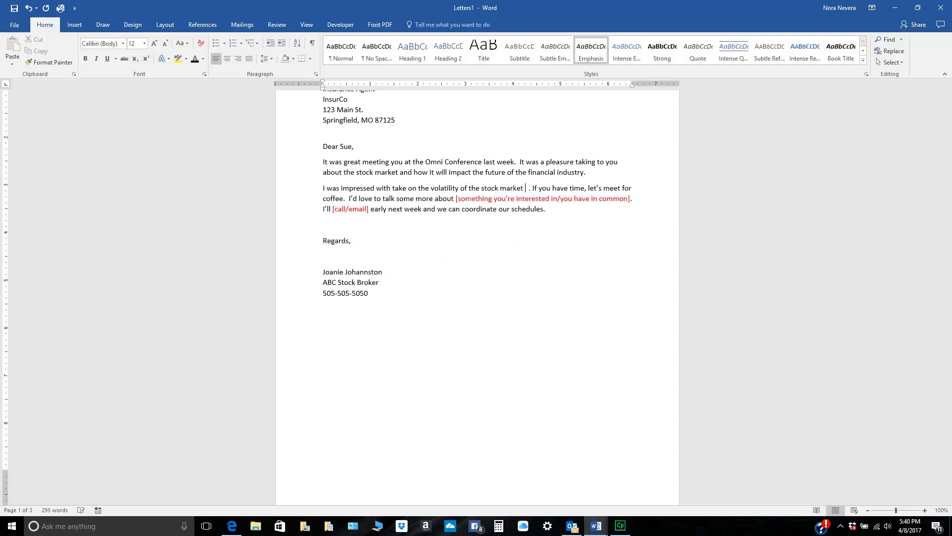
text(401ks)
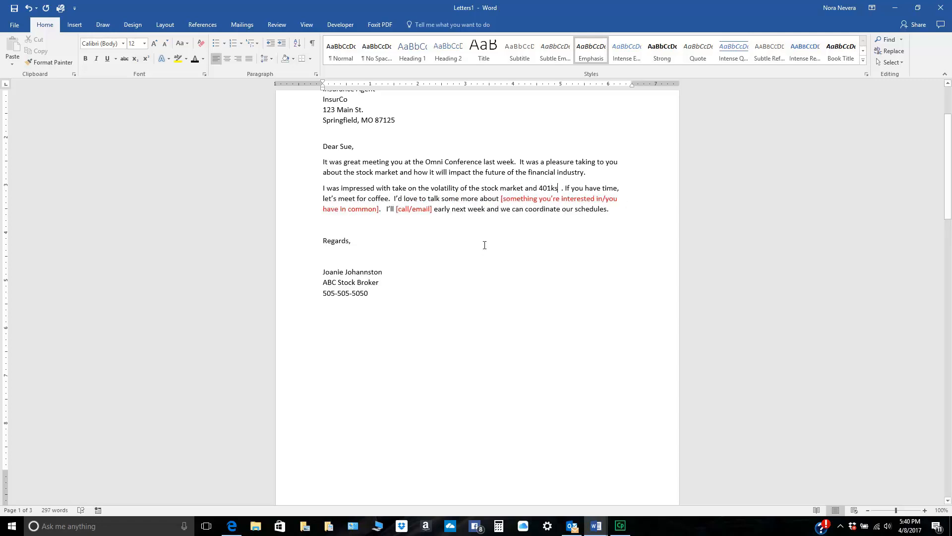
Step: Replace the "[something you're interested in/you have in common]" placeholder with "the future of retirement investing."
drag(500, 199, 381, 215)
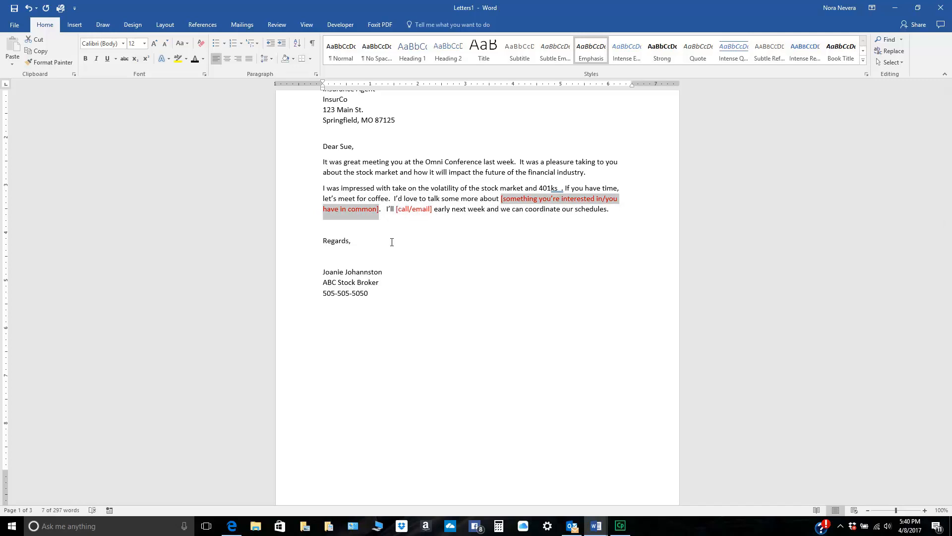
key(Delete)
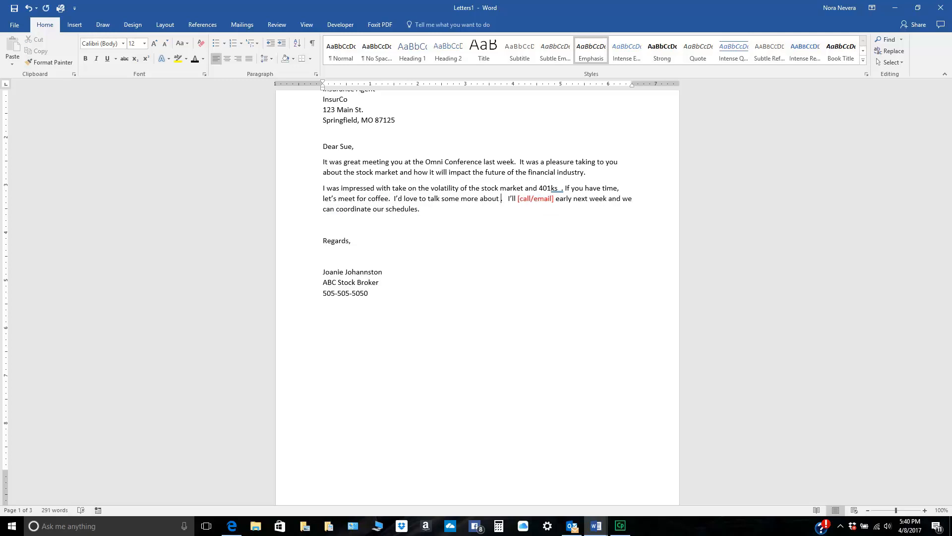
text(this)
key(BackSpace)
key(BackSpace)
key(BackSpace)
key(BackSpace)
text(the future of)
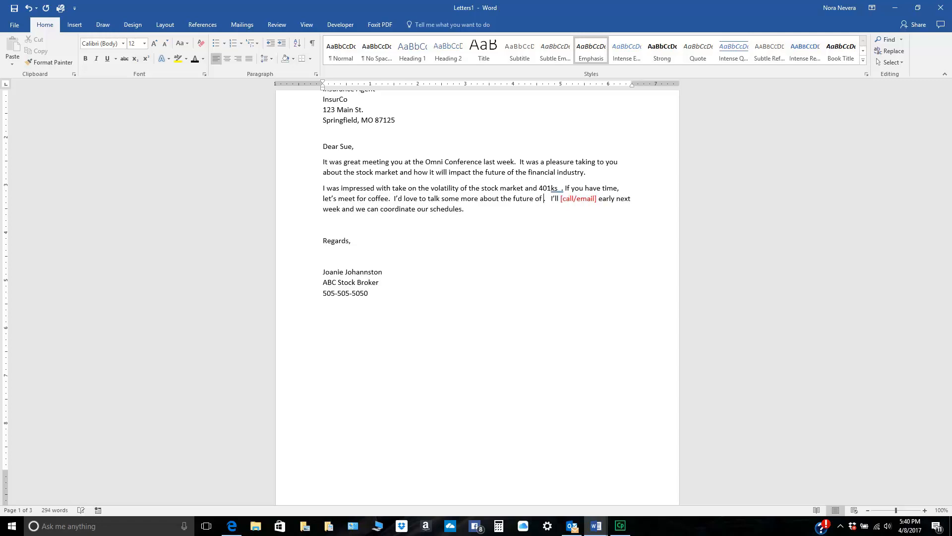
text( retirement inv)
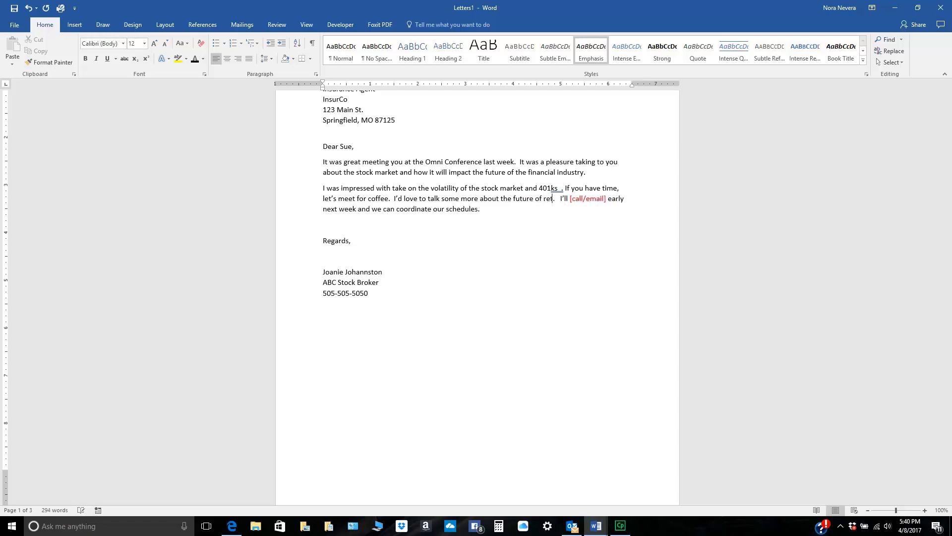
text(esting and)
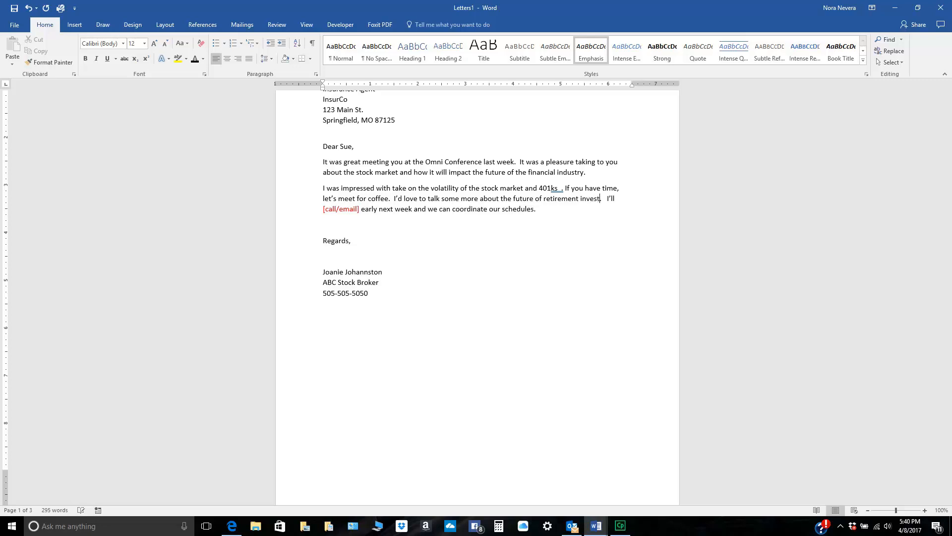
key(BackSpace)
key(BackSpace)
key(BackSpace)
key(BackSpace)
text(.)
Step: Reword the coffee topic in the second paragraph to "the future trends in retirement investing"
text(trend)
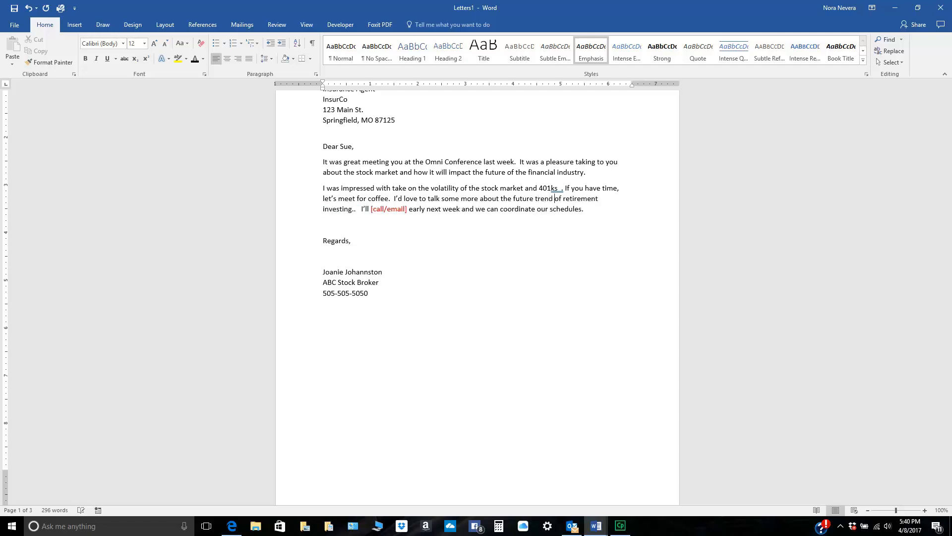
key(BackSpace)
text(s in)
key(Delete)
key(Delete)
key(Delete)
key(BackSpace)
key(BackSpace)
key(BackSpace)
key(BackSpace)
key(BackSpace)
key(BackSpace)
key(BackSpace)
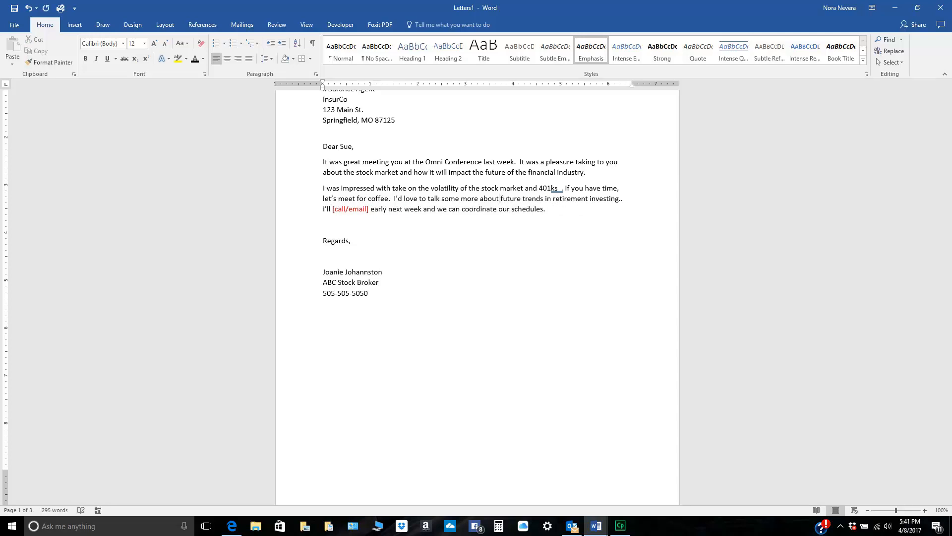
text(out t)
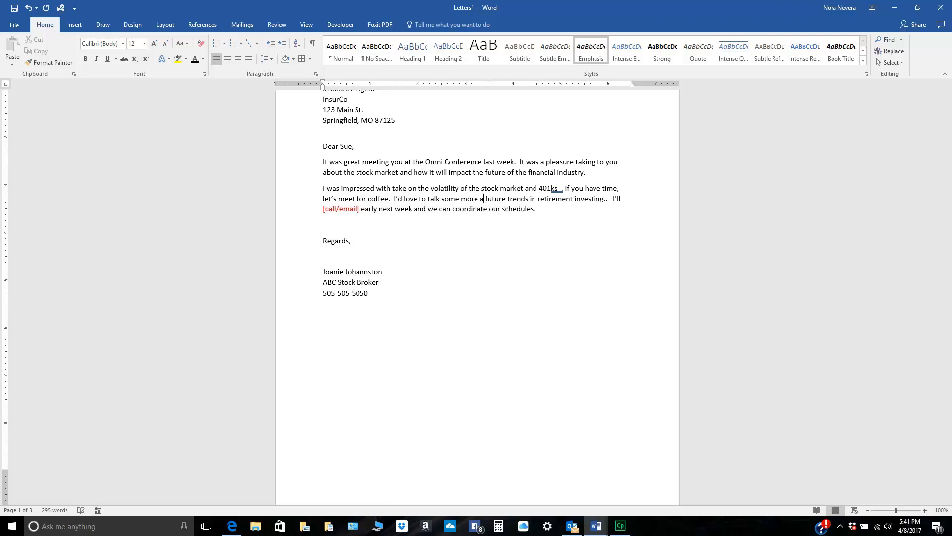
text(he)
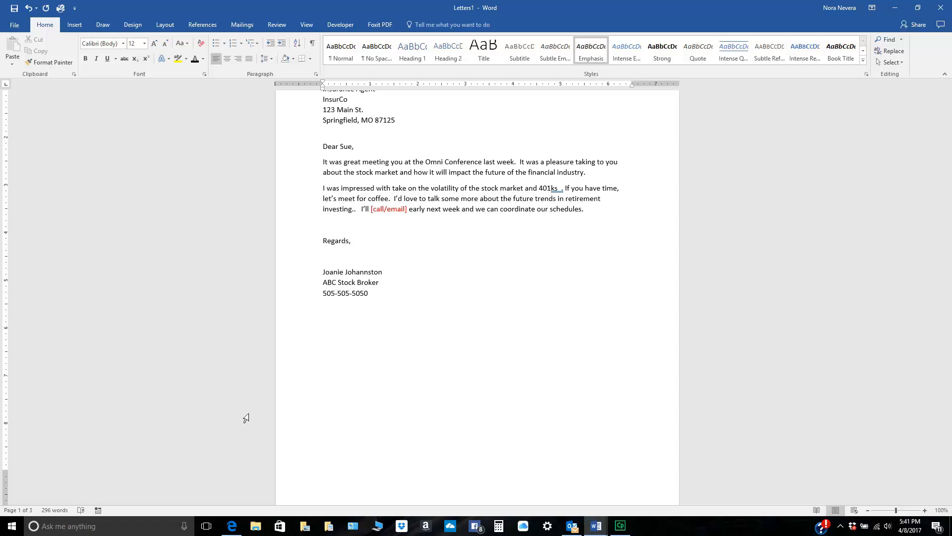
Step: Replace the "[call/email]" placeholder in the last sentence with "call"
click(407, 208)
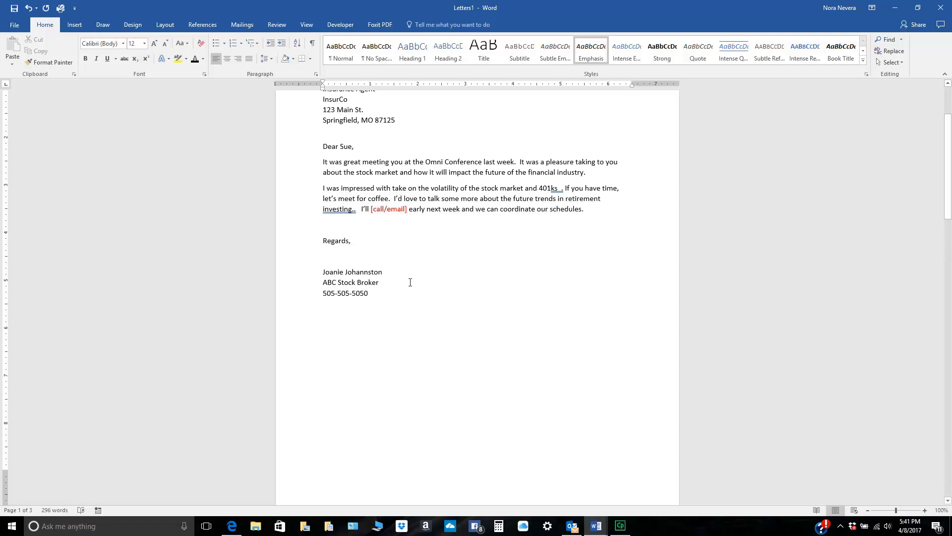
key(BackSpace)
key(BackSpace)
key(BackSpace)
key(BackSpace)
key(BackSpace)
key(BackSpace)
key(BackSpace)
key(BackSpace)
key(BackSpace)
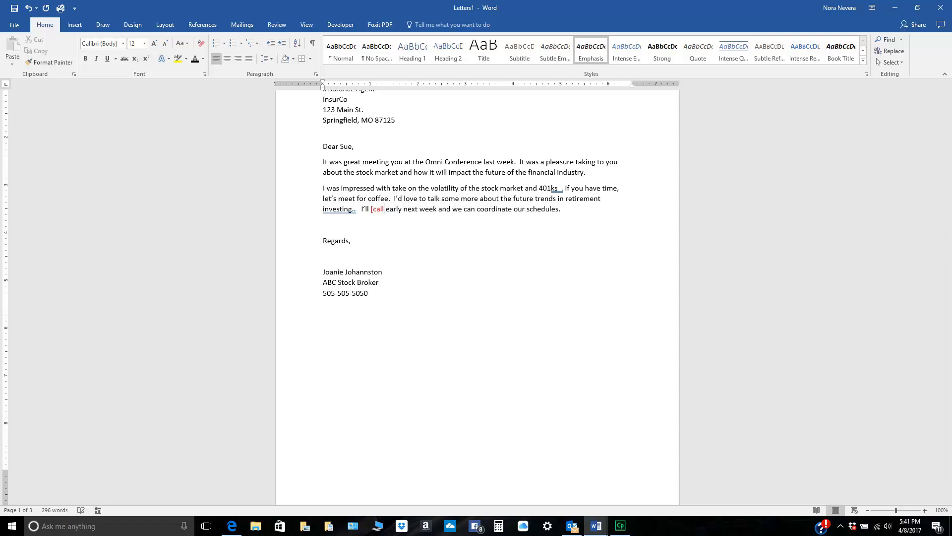
key(BackSpace)
key(BackSpace)
key(BackSpace)
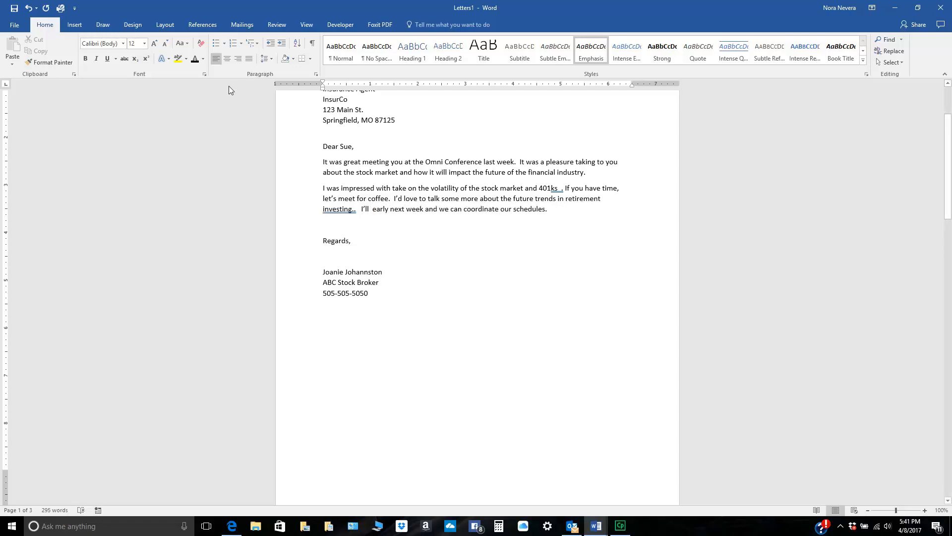
text(call)
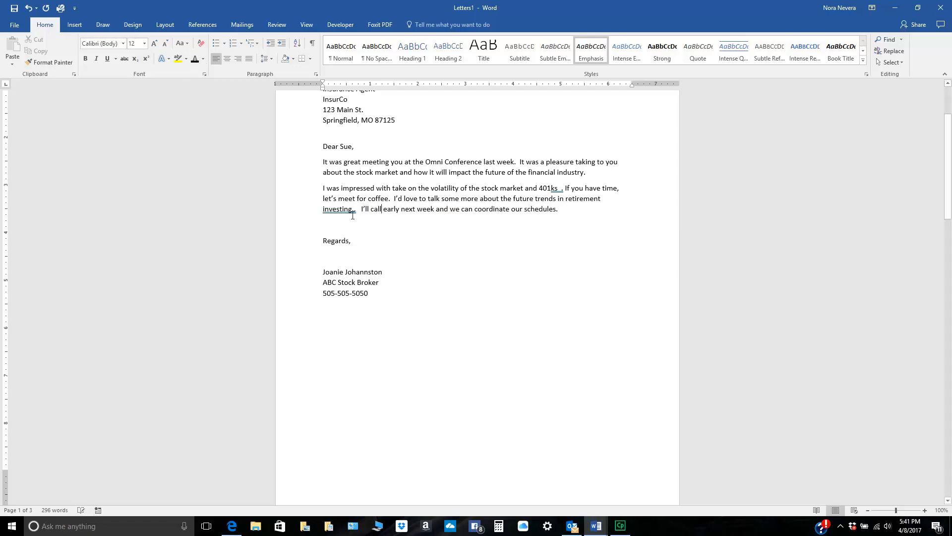
Step: Delete the extra period after "investing" and the extra space after "401ks"
key(BackSpace)
key(BackSpace)
key(BackSpace)
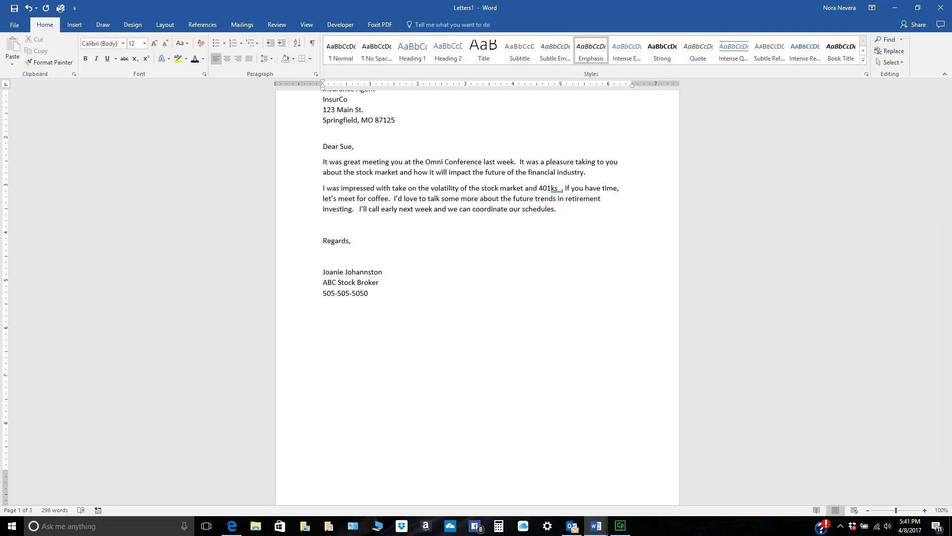
right_click(558, 195)
key(Escape)
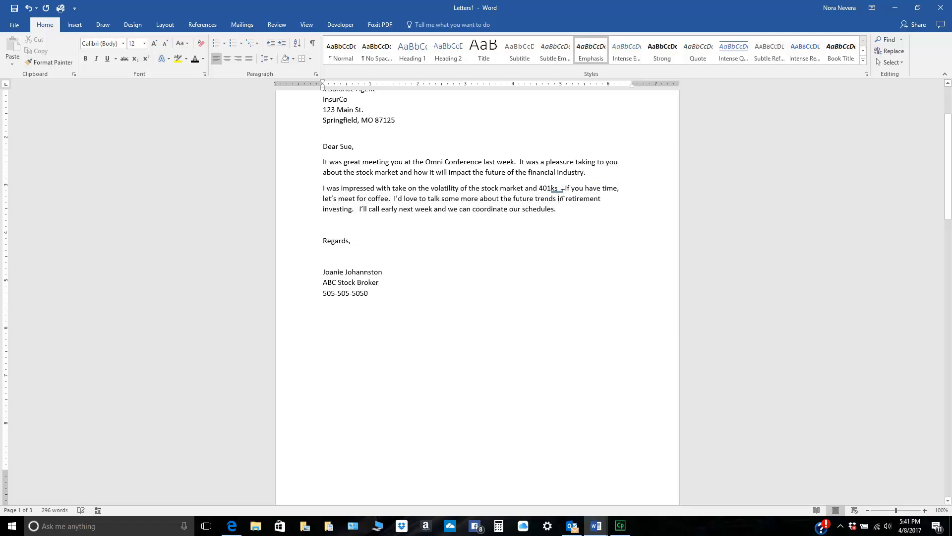
click(560, 189)
key(BackSpace)
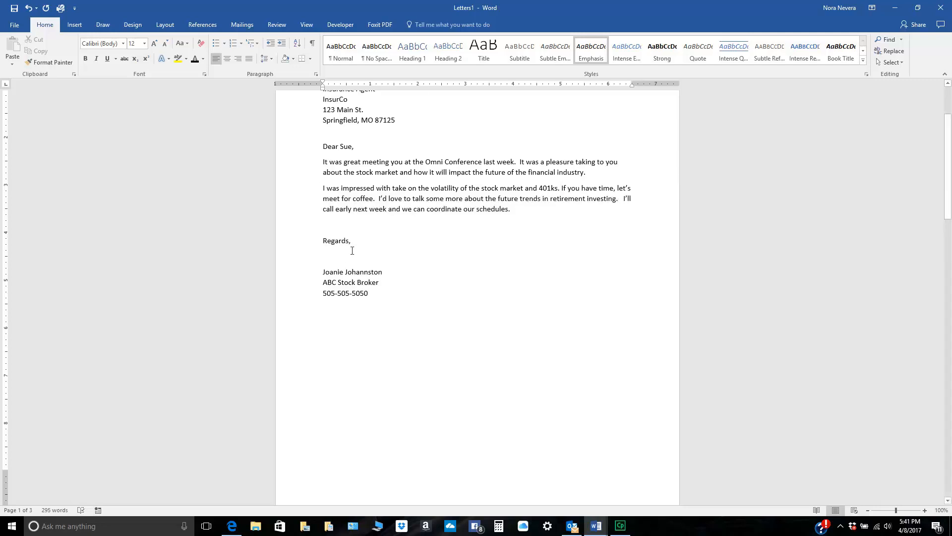
Step: Show the paragraph and formatting marks in the merged letters
click(313, 43)
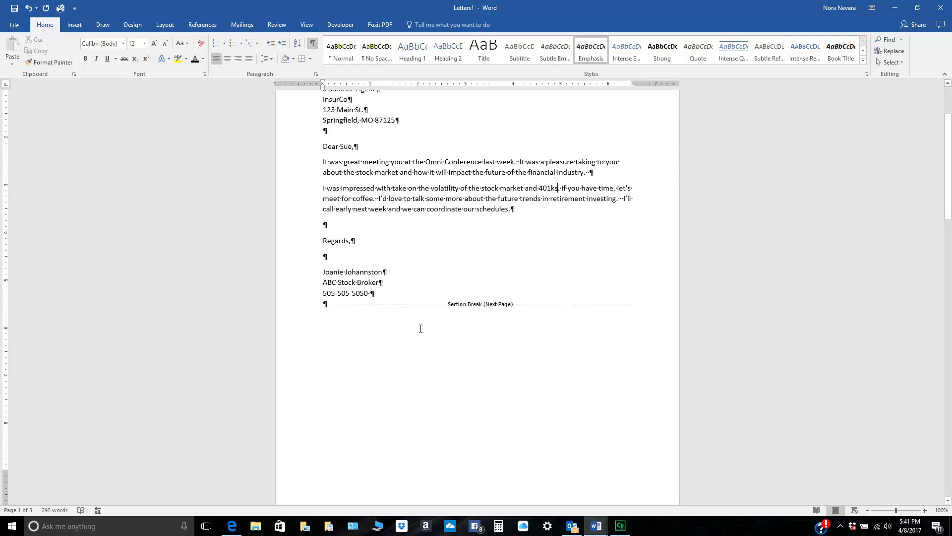
Step: Insert three more blank lines between the closing "Regards," and the sender's name in the first letter
scroll(368, 272, up, 1)
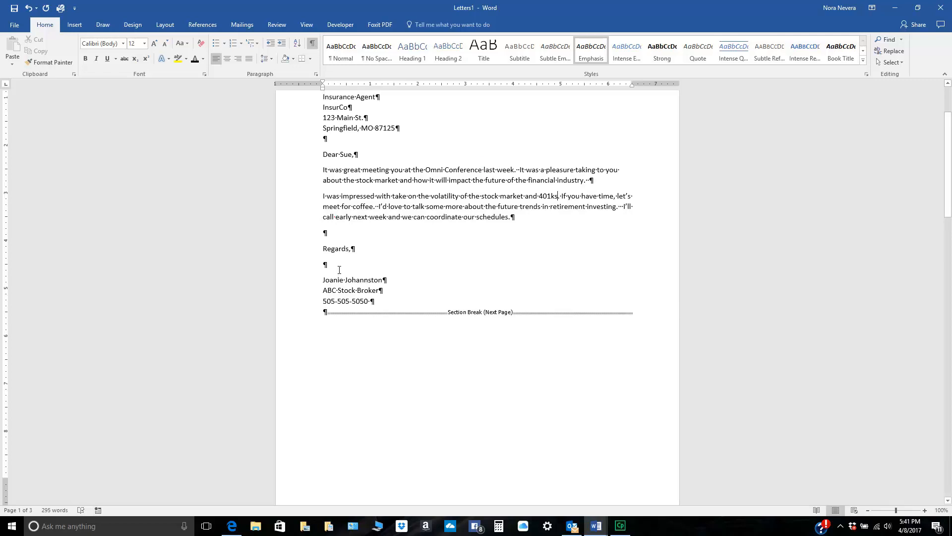
key(Return)
key(Return)
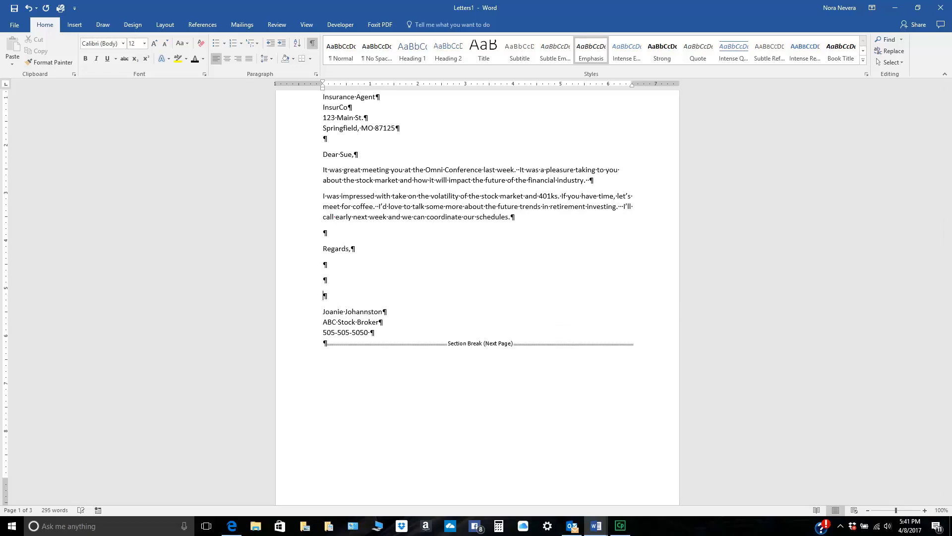
key(Return)
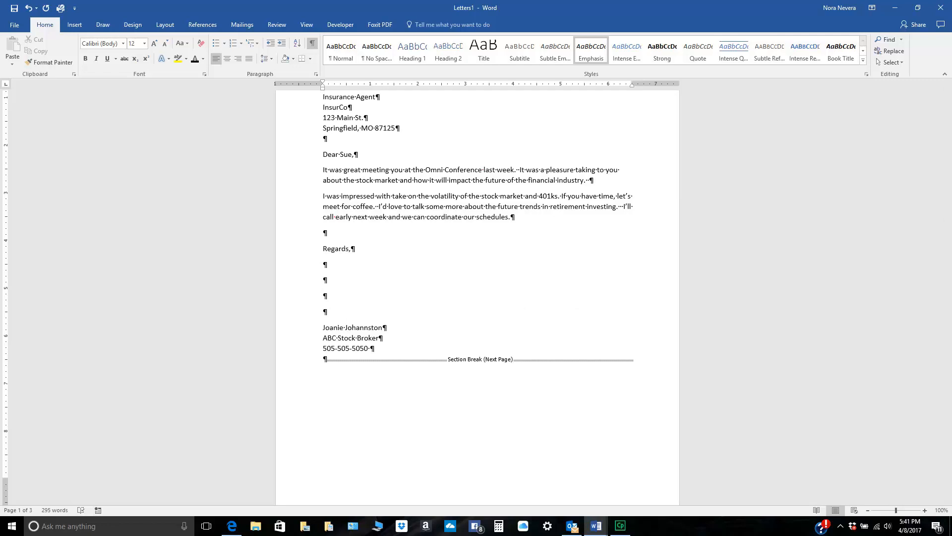
Step: Add one blank line below the date and another below the recipient's address block in the first letter
scroll(337, 125, up, 3)
click(335, 122)
key(Return)
click(340, 203)
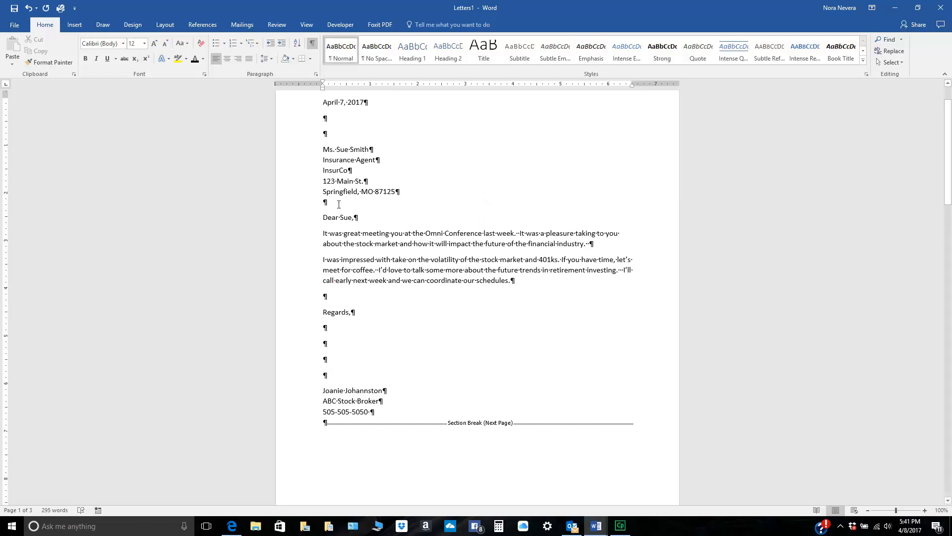
key(Return)
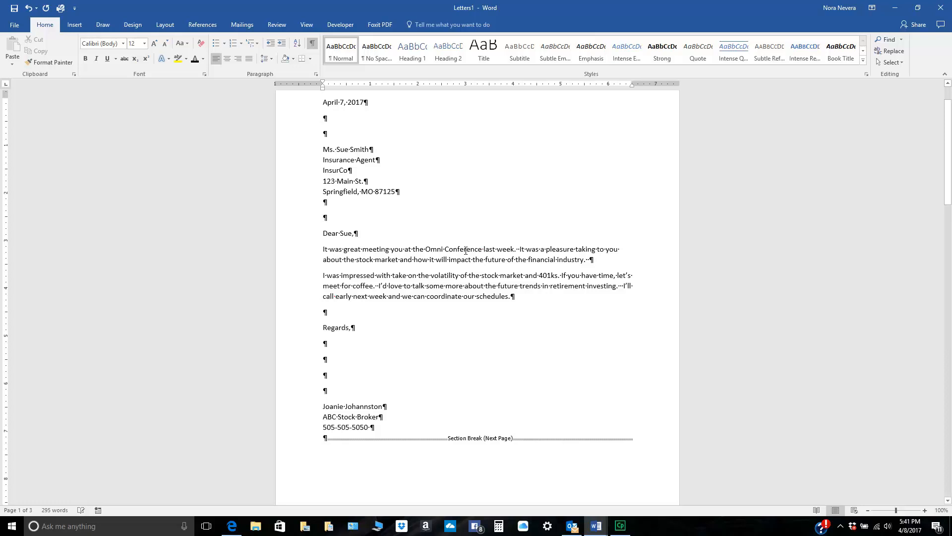
Step: Hide the formatting marks and remove one blank line above the sender's name in the signature block
click(312, 44)
click(338, 391)
key(BackSpace)
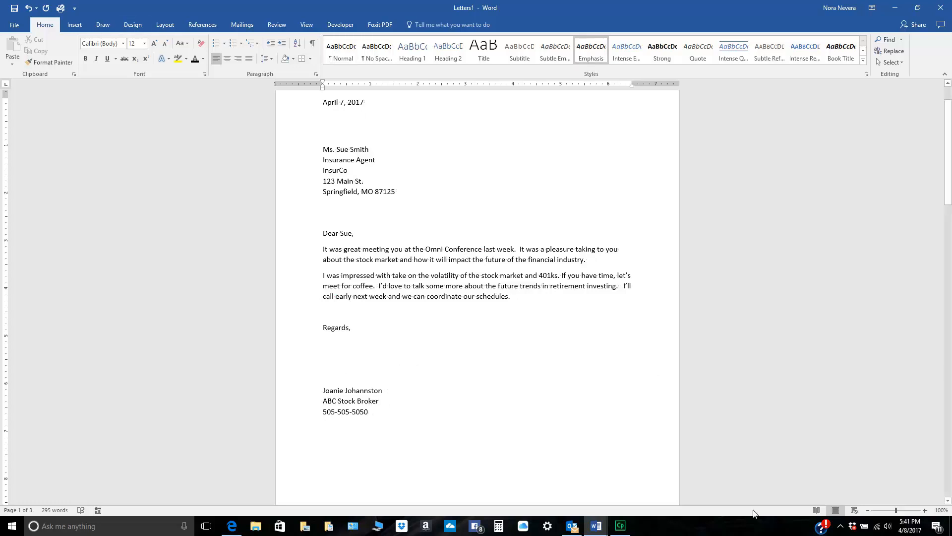
Step: Zoom the document out to 80% and check the first letter's layout and the start of the second letter
click(868, 511)
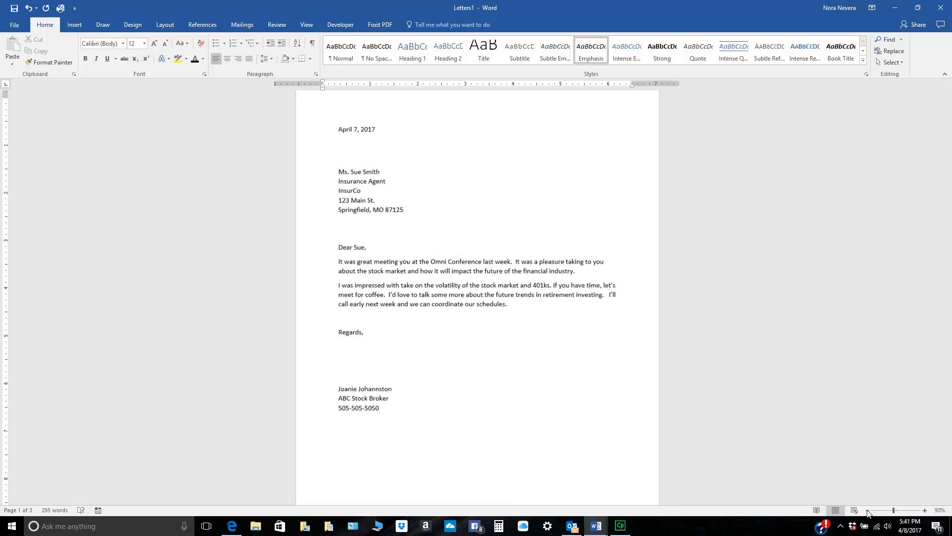
click(868, 511)
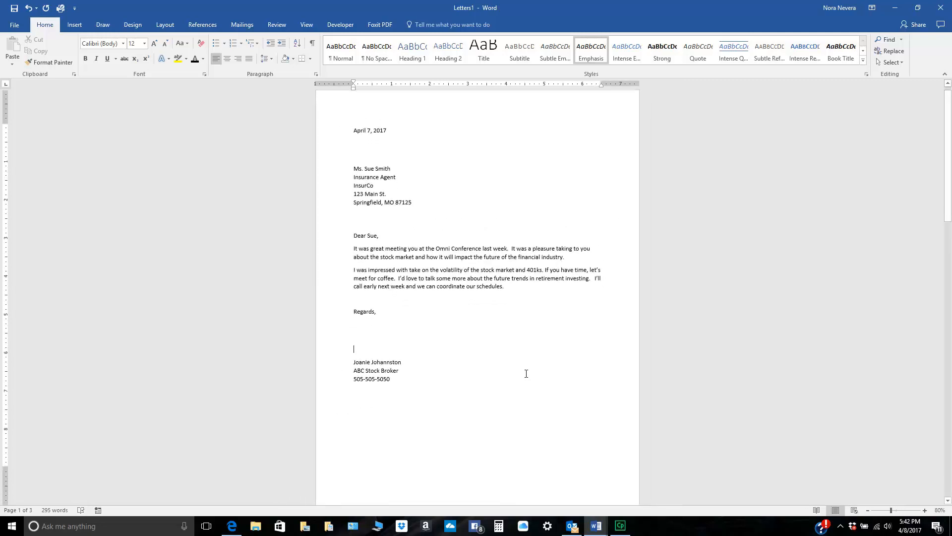
scroll(526, 373, down, 1)
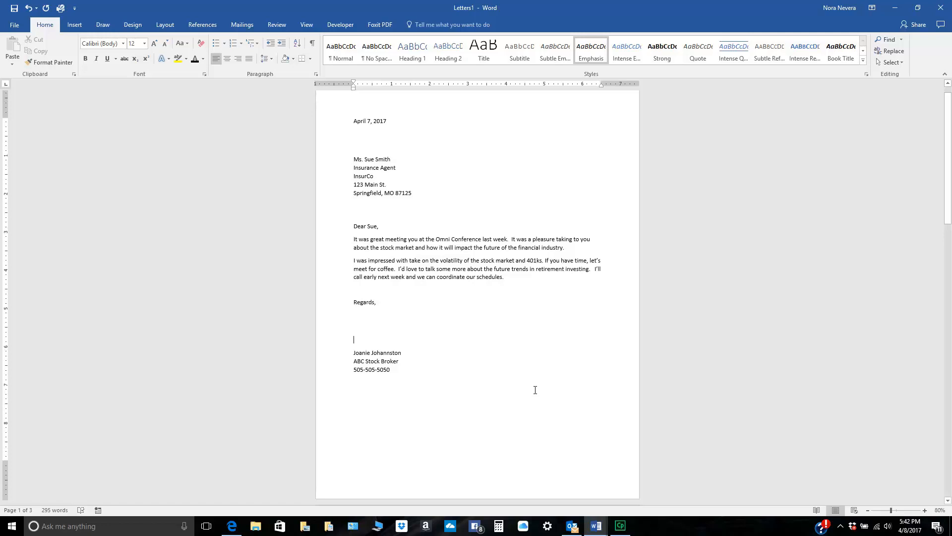
click(353, 339)
scroll(398, 344, down, 6)
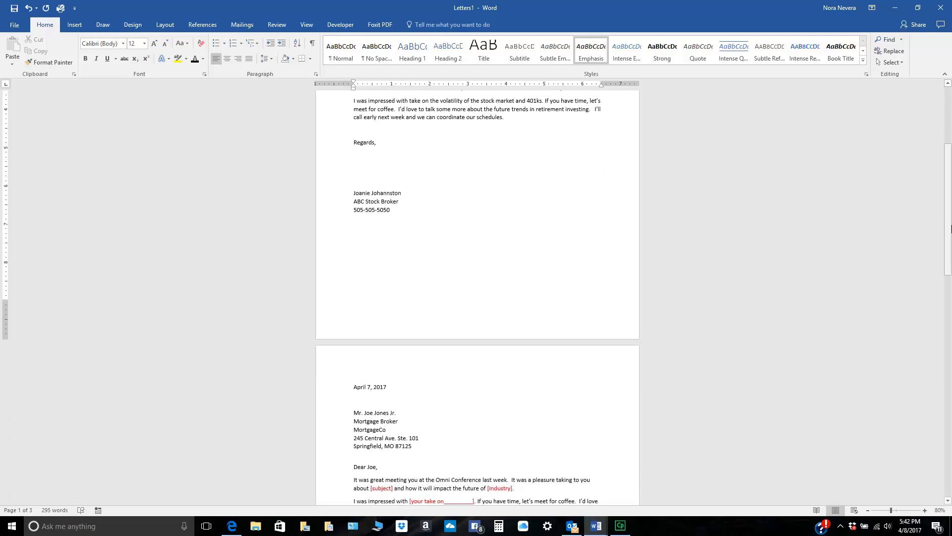
drag(946, 165, 947, 88)
Step: Start saving the merged letters as a new document in the Network Your Way to Success folder
click(242, 25)
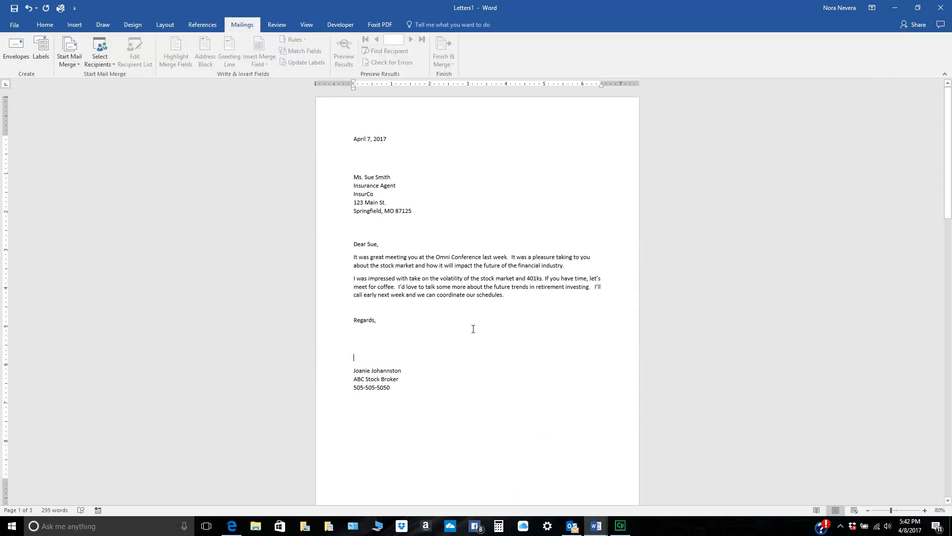
click(14, 29)
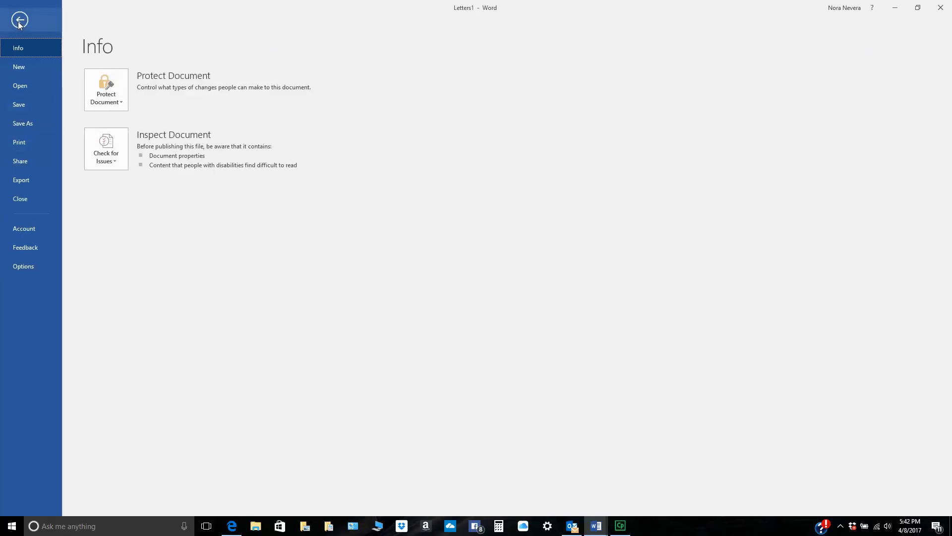
click(19, 22)
click(6, 28)
click(20, 121)
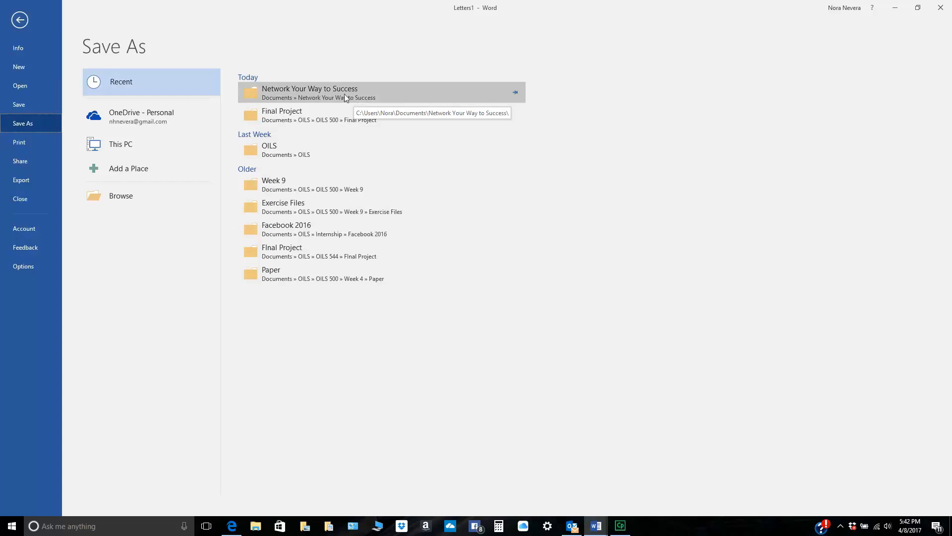
click(321, 93)
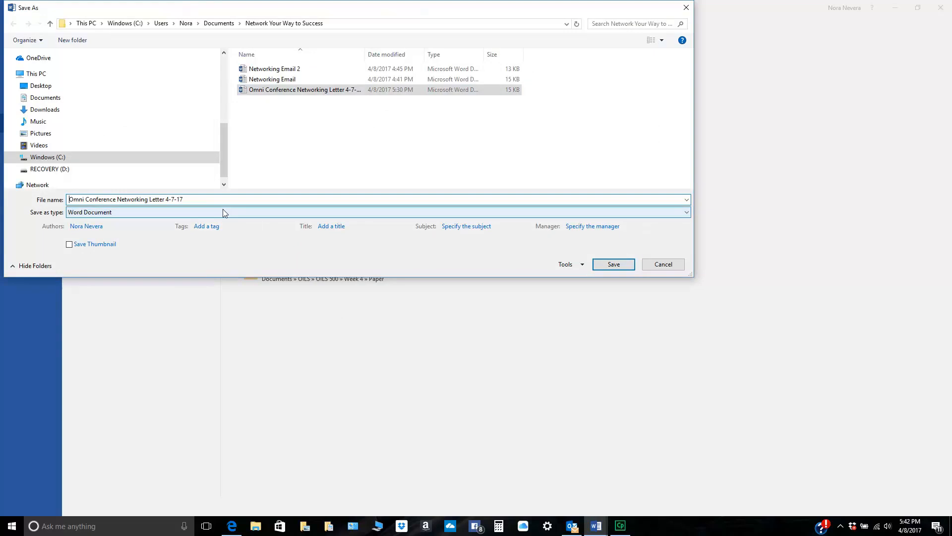
Step: Save the merged letters as "Omni Conference Networking Letter" followed by the three recipients' first names and "4-7-2-17"
click(184, 200)
drag(184, 200, 165, 200)
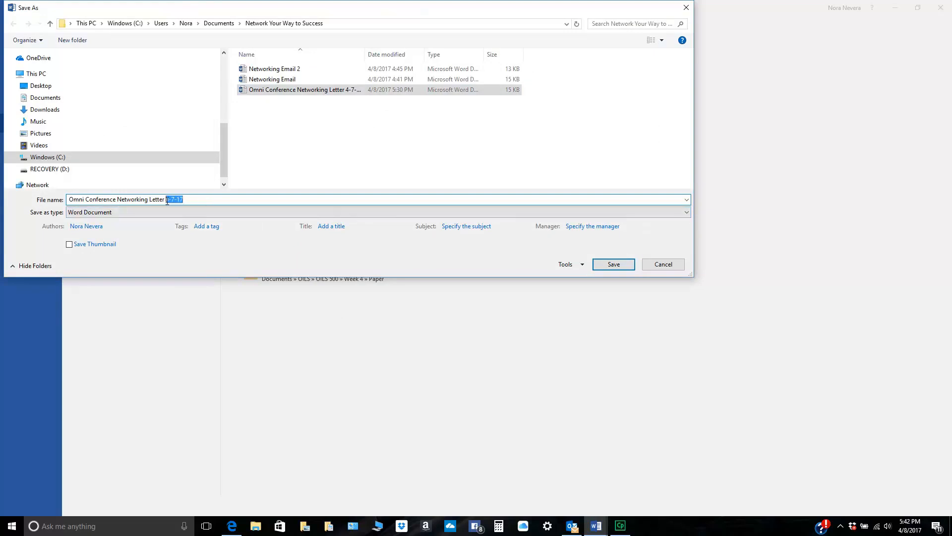
key(Right)
key(BackSpace)
key(BackSpace)
key(BackSpace)
key(BackSpace)
key(BackSpace)
key(BackSpace)
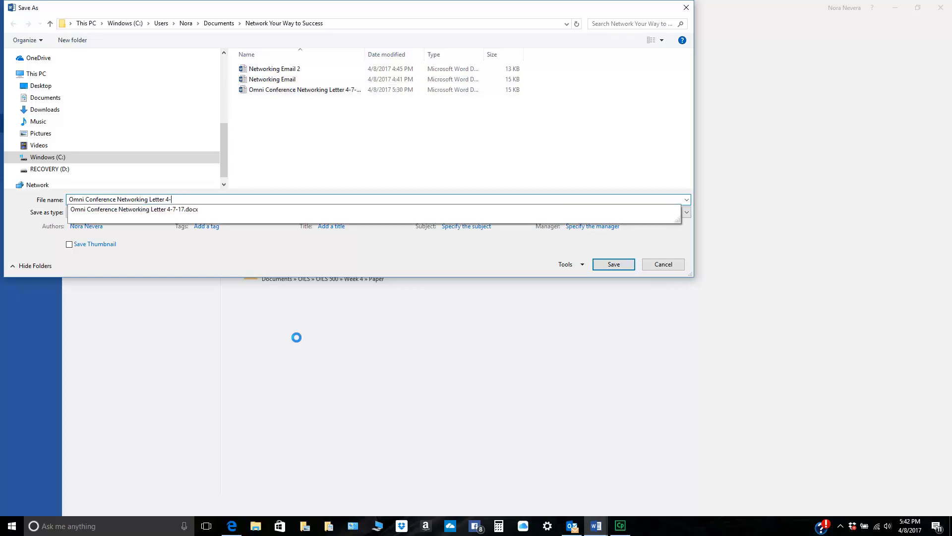
text(Sue, )
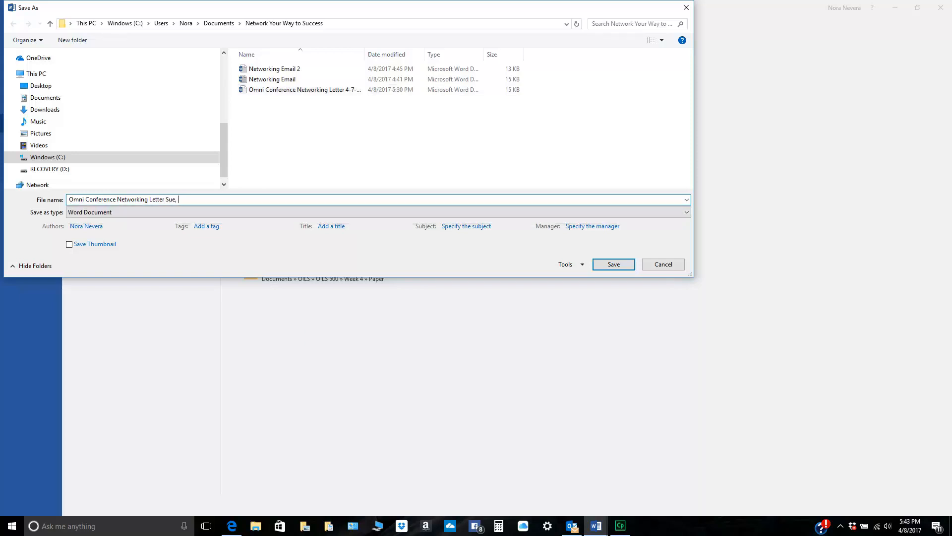
text(Joe and Bob)
text(4-)
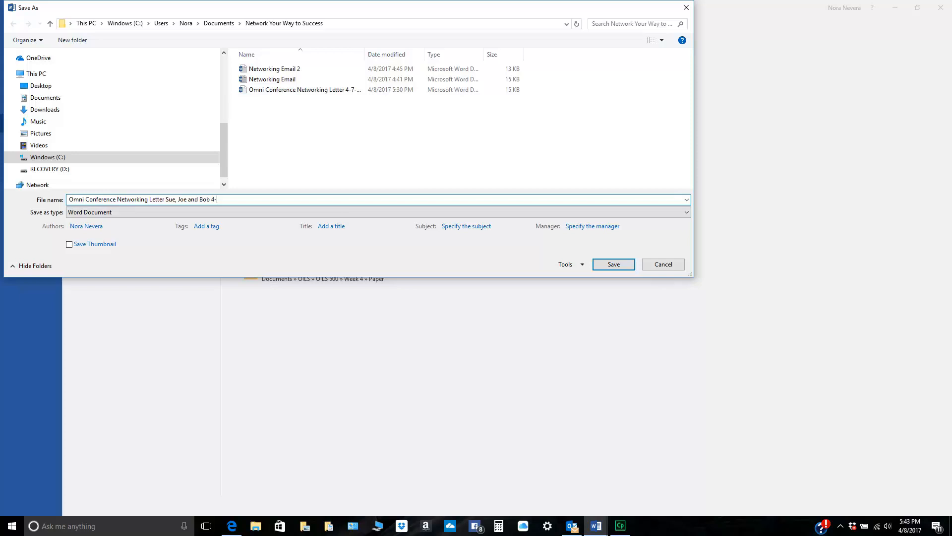
text(7-2-17)
key(Return)
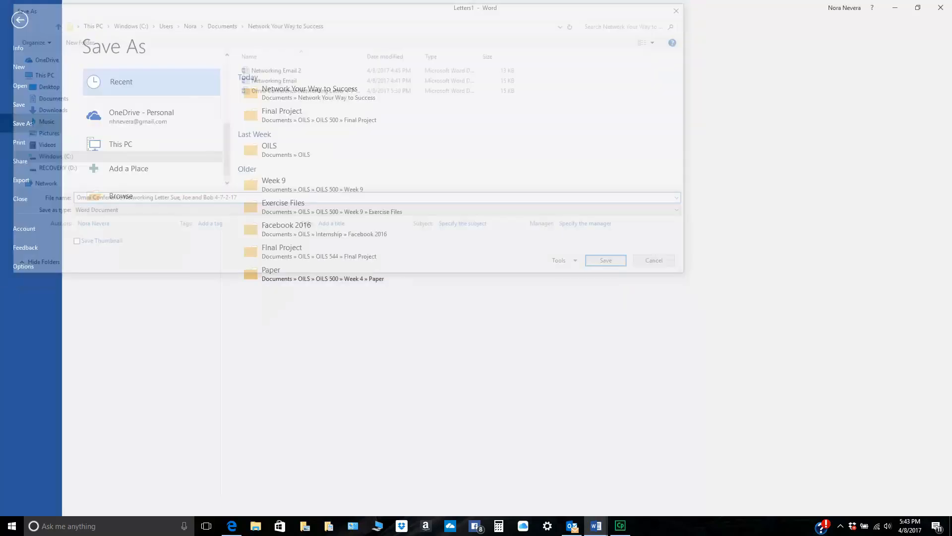